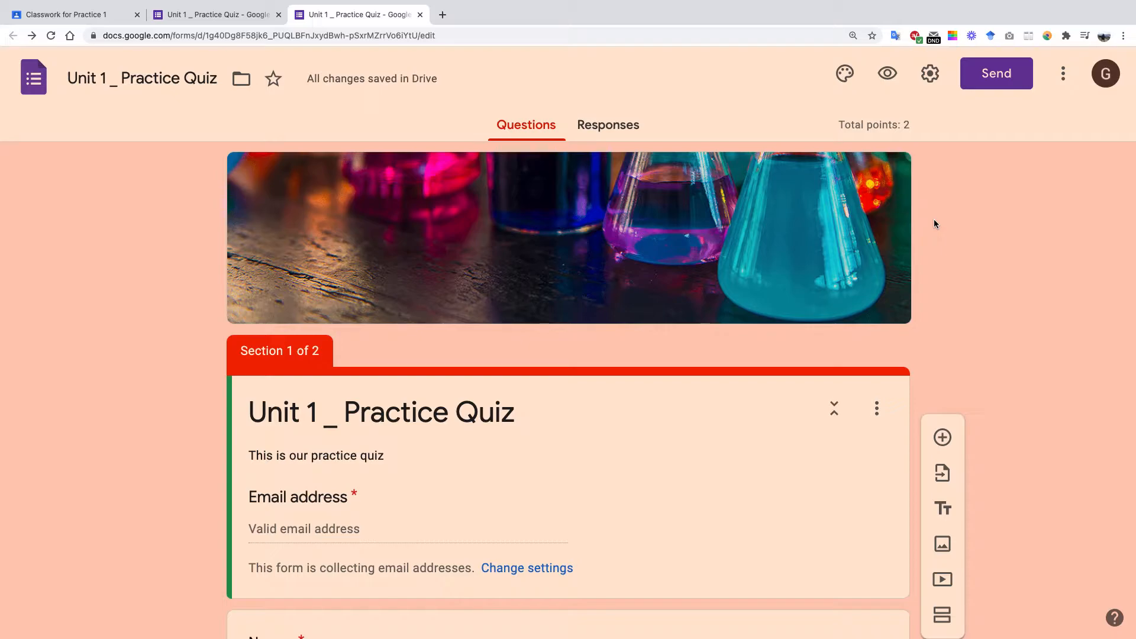
Scroll through the quiz and select the USA president question.
{"action": "scroll", "coordinate": [569, 452], "scroll_direction": "down", "scroll_amount": 5}
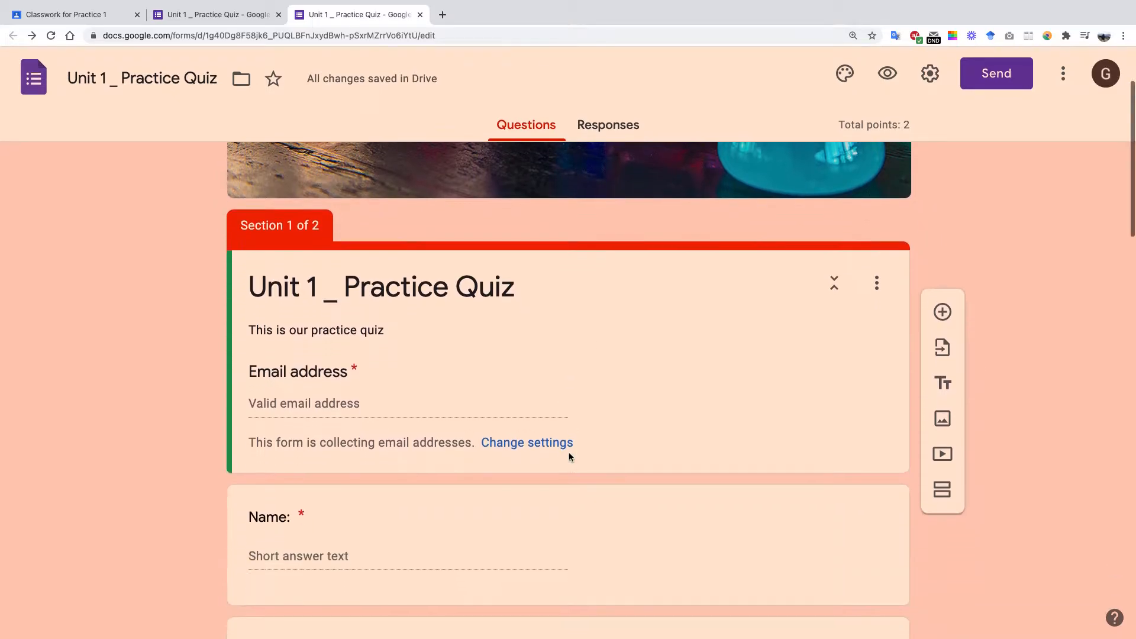
{"action": "scroll", "coordinate": [570, 457], "scroll_direction": "up", "scroll_amount": 2}
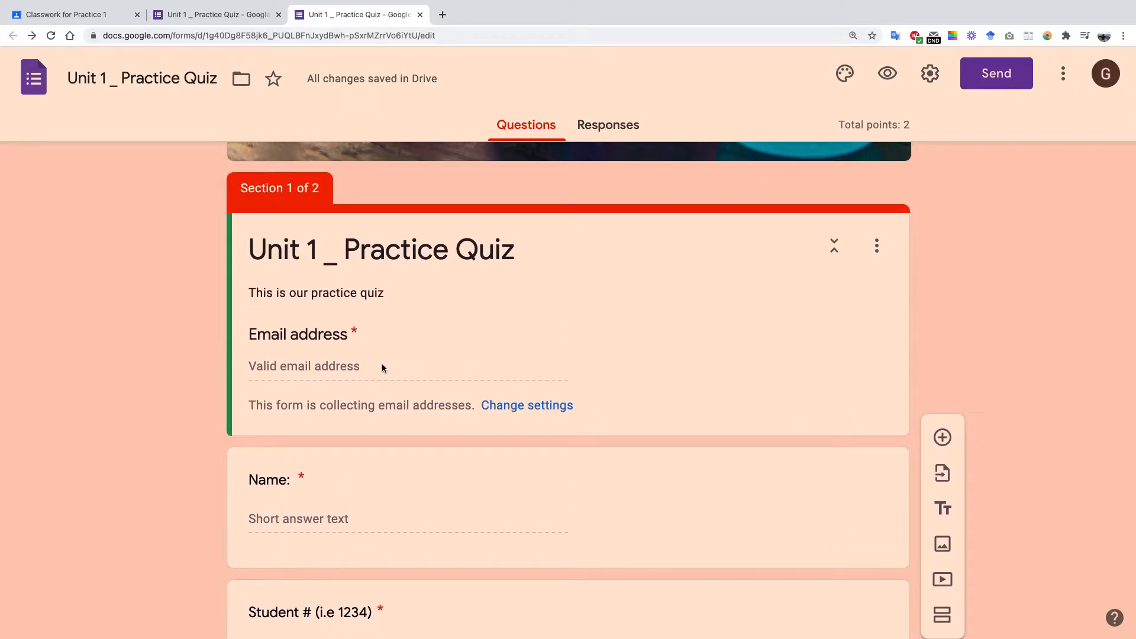
{"action": "scroll", "coordinate": [383, 367], "scroll_direction": "down", "scroll_amount": 3}
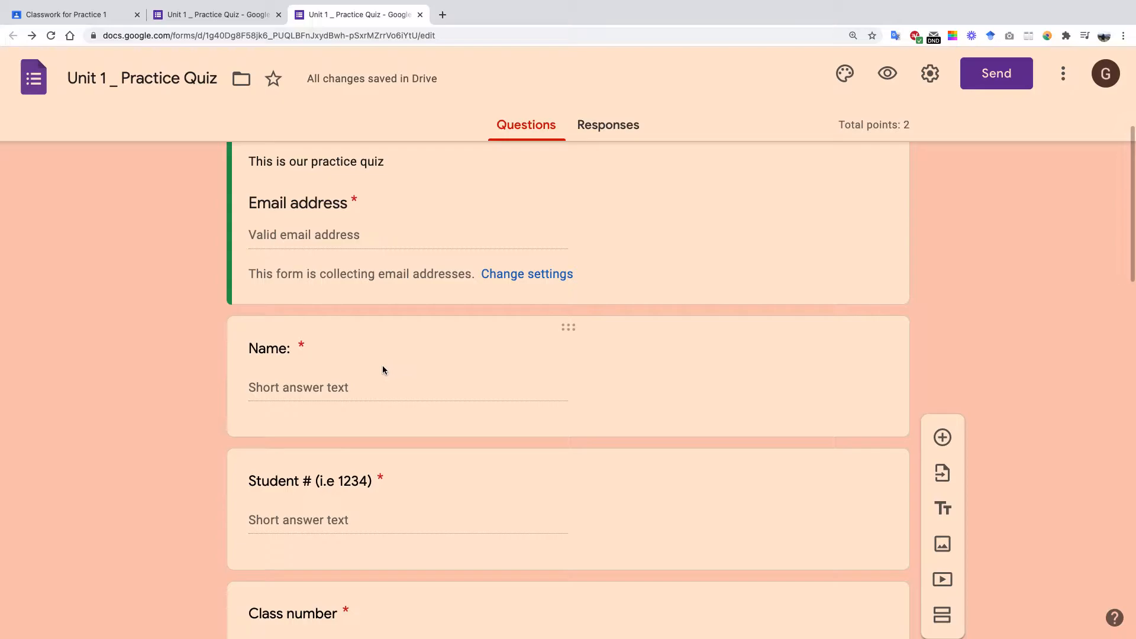
{"action": "scroll", "coordinate": [384, 368], "scroll_direction": "down", "scroll_amount": 3}
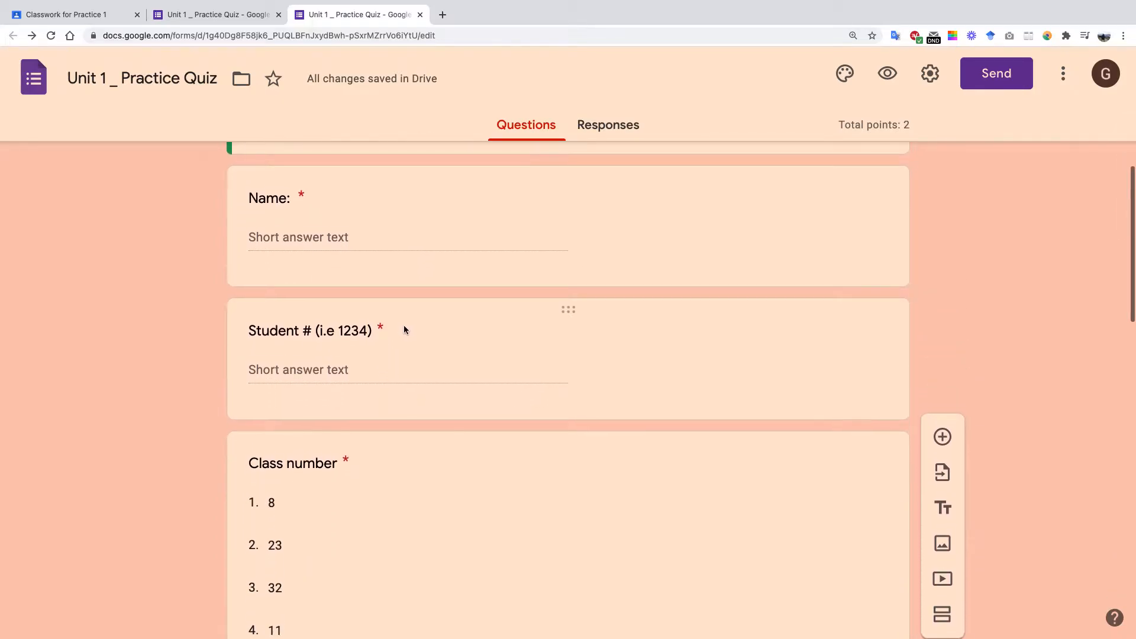
{"action": "scroll", "coordinate": [402, 325], "scroll_direction": "down", "scroll_amount": 9}
{"action": "scroll", "coordinate": [401, 324], "scroll_direction": "down", "scroll_amount": 8}
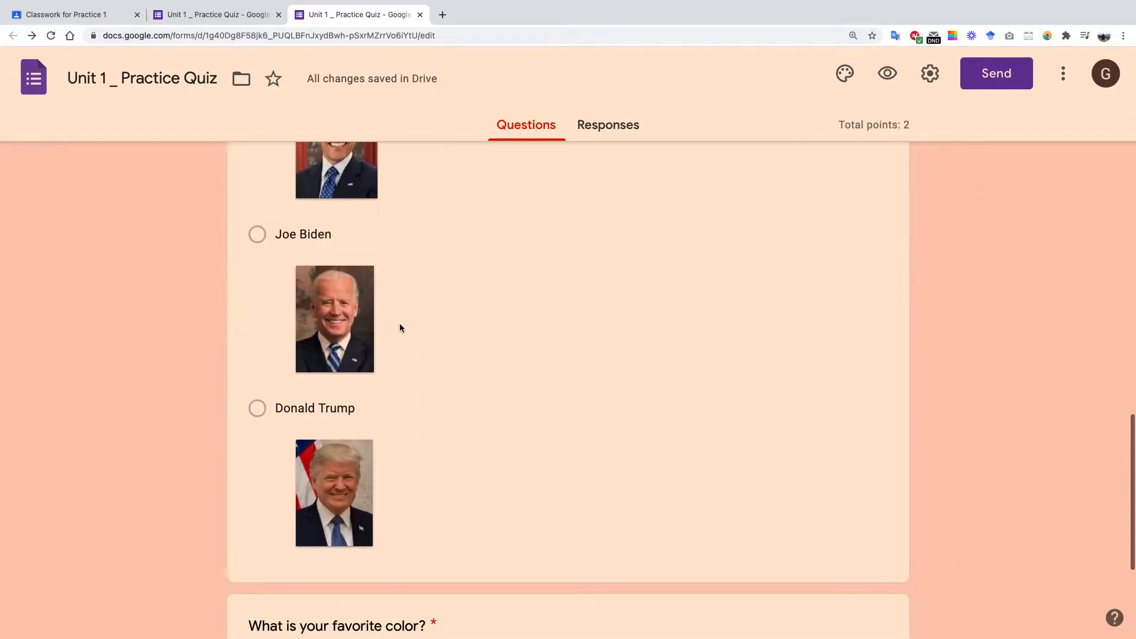
{"action": "scroll", "coordinate": [400, 324], "scroll_direction": "up", "scroll_amount": 6}
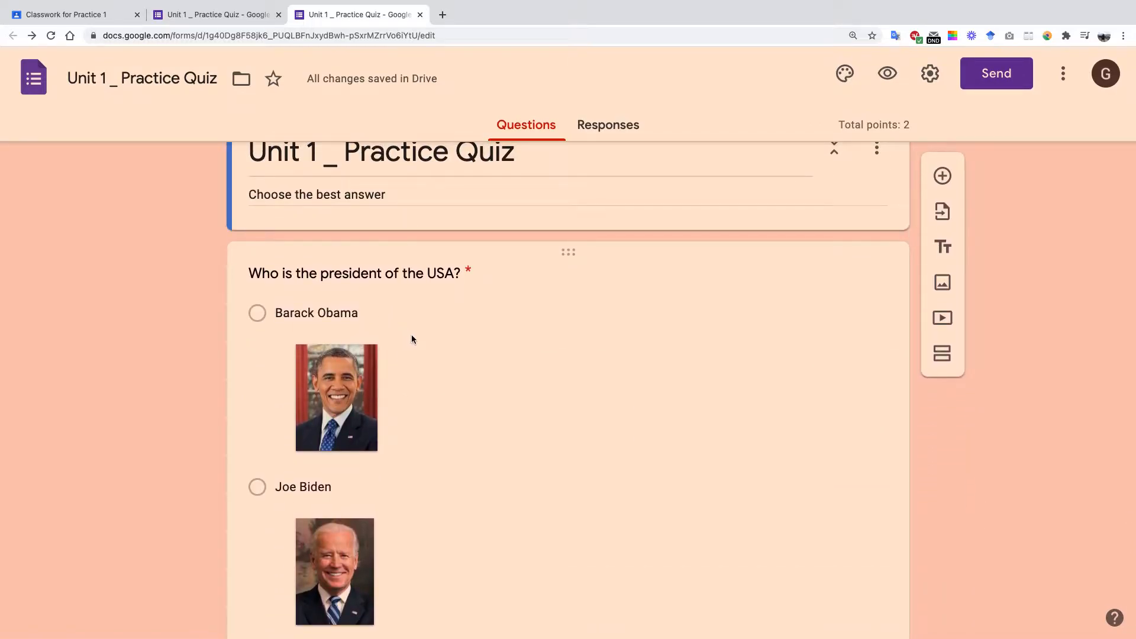
{"action": "scroll", "coordinate": [411, 335], "scroll_direction": "down", "scroll_amount": 7}
{"action": "scroll", "coordinate": [414, 335], "scroll_direction": "up", "scroll_amount": 7}
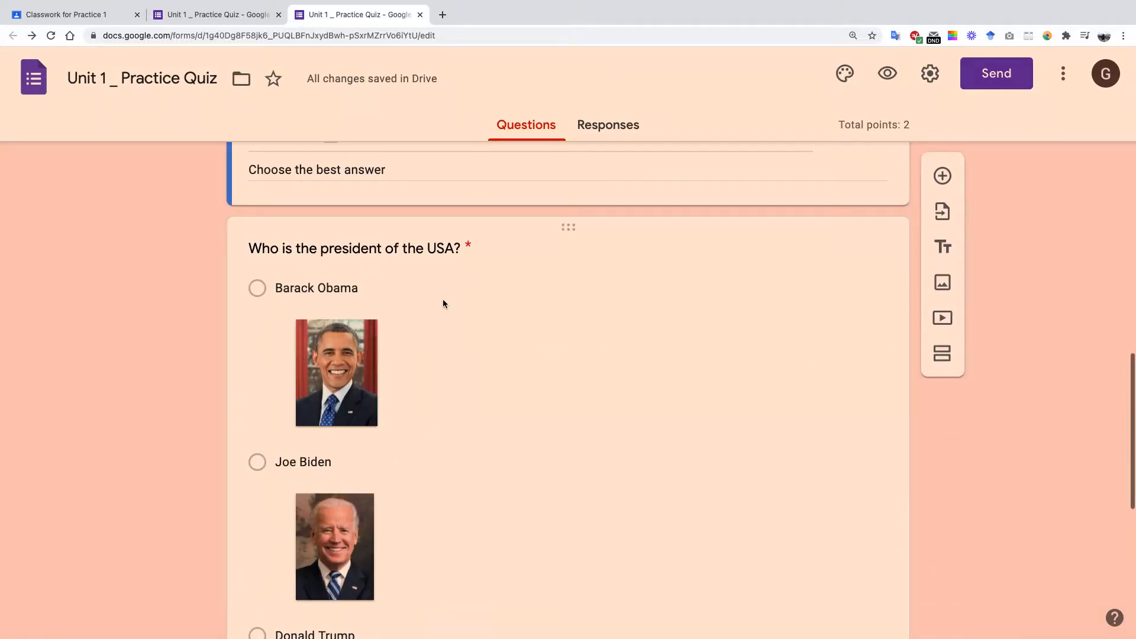
{"action": "left_click", "coordinate": [432, 248]}
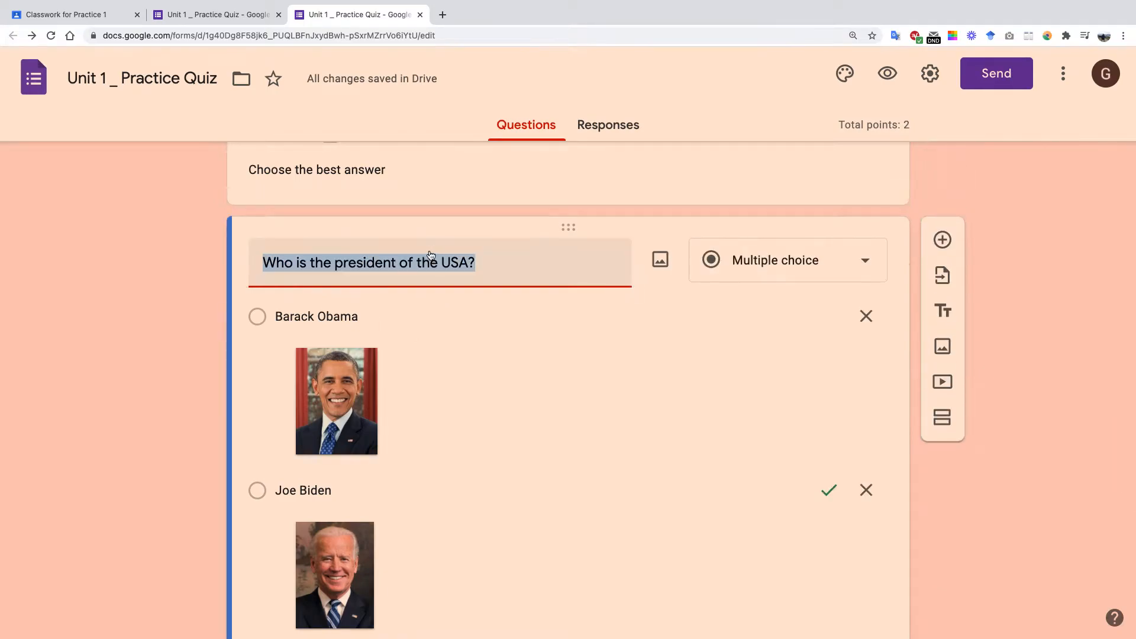
{"action": "scroll", "coordinate": [491, 355], "scroll_direction": "down", "scroll_amount": 4}
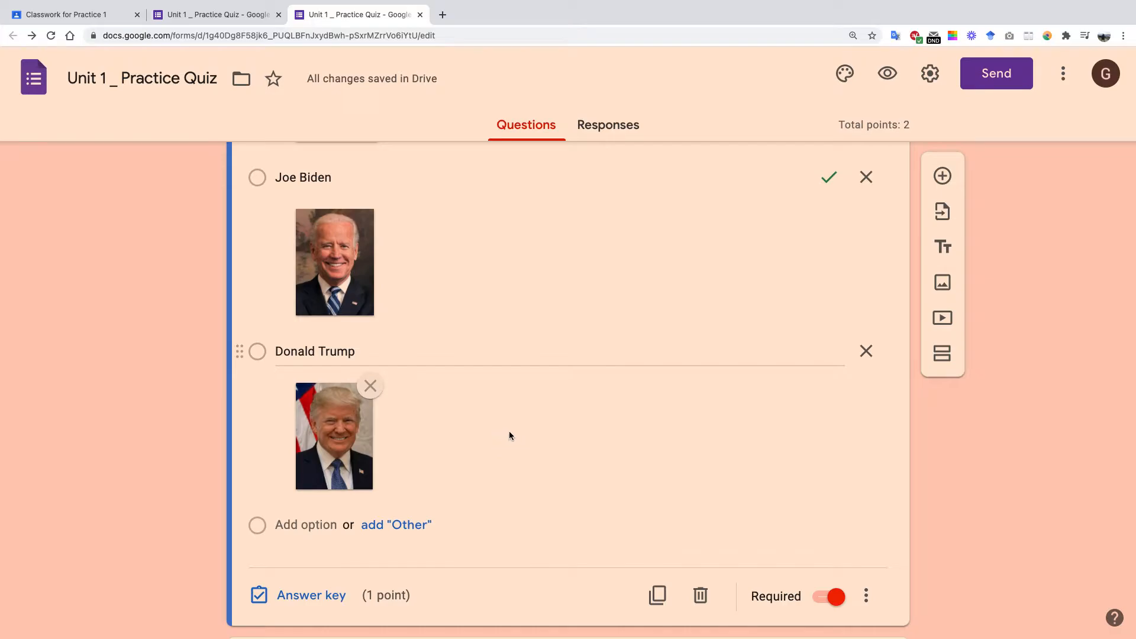
{"action": "scroll", "coordinate": [510, 435], "scroll_direction": "up", "scroll_amount": 3}
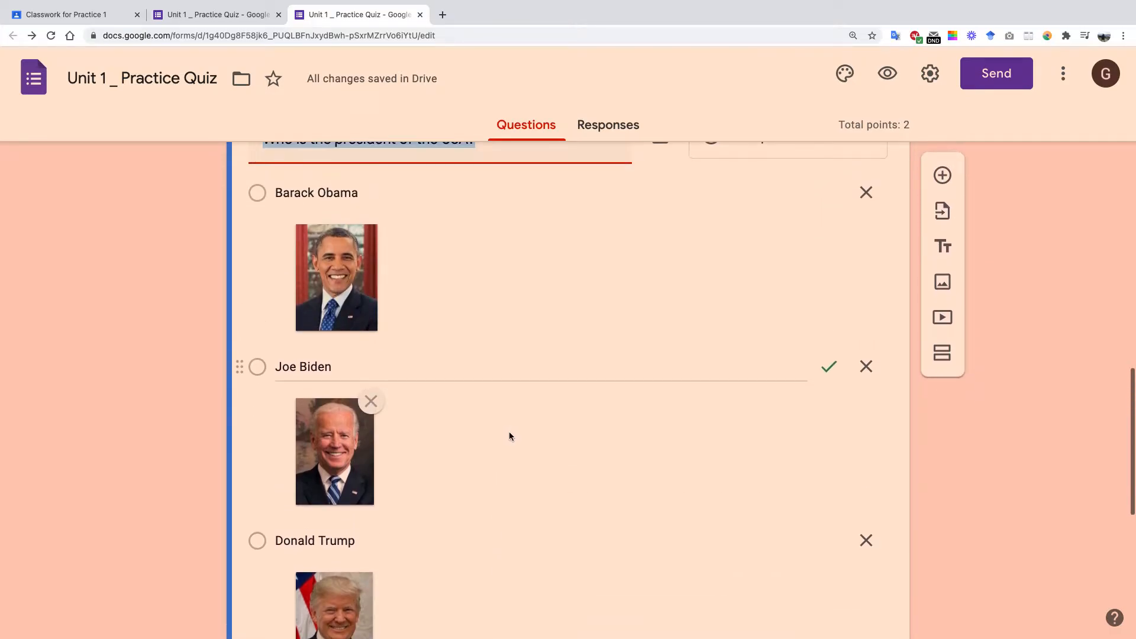
{"action": "scroll", "coordinate": [509, 435], "scroll_direction": "down", "scroll_amount": 8}
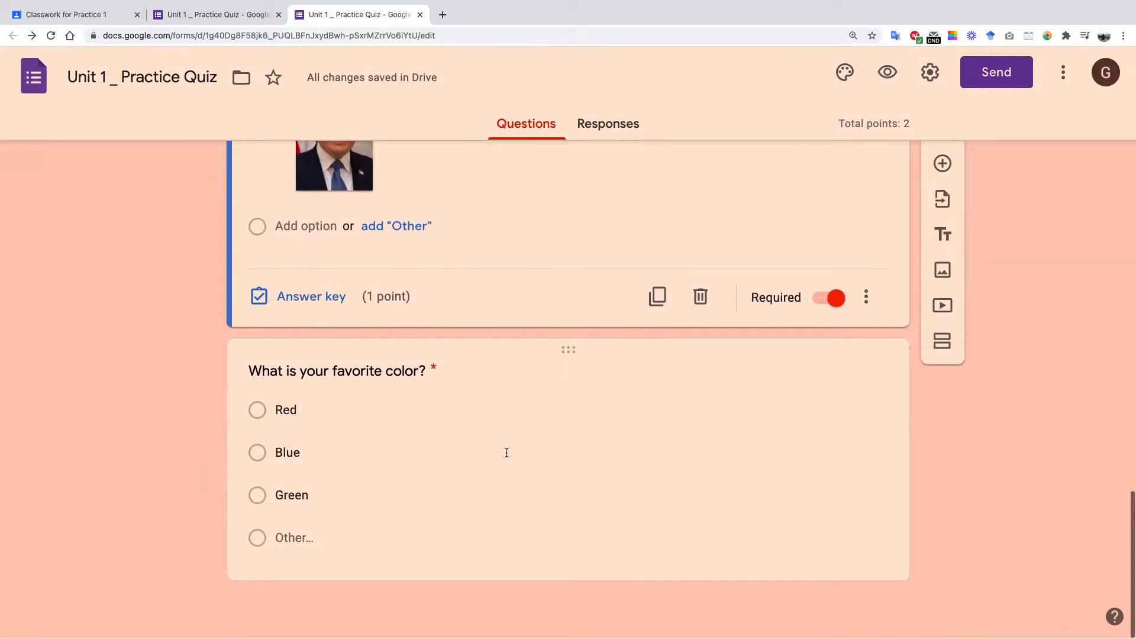
{"action": "scroll", "coordinate": [373, 317], "scroll_direction": "up", "scroll_amount": 6}
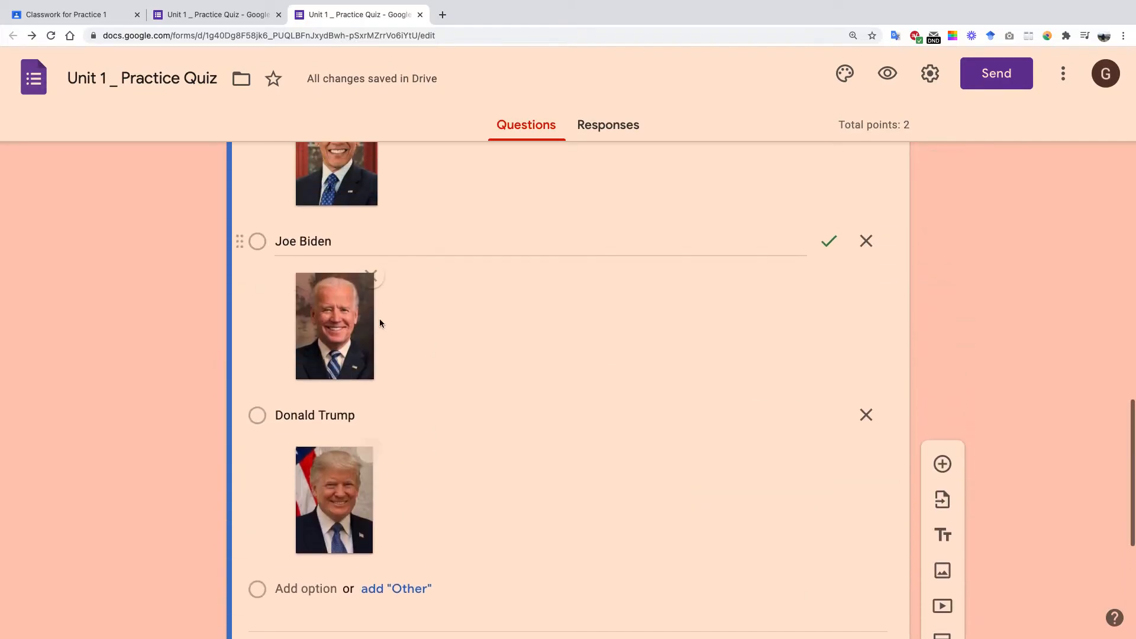
{"action": "scroll", "coordinate": [384, 331], "scroll_direction": "down", "scroll_amount": 4}
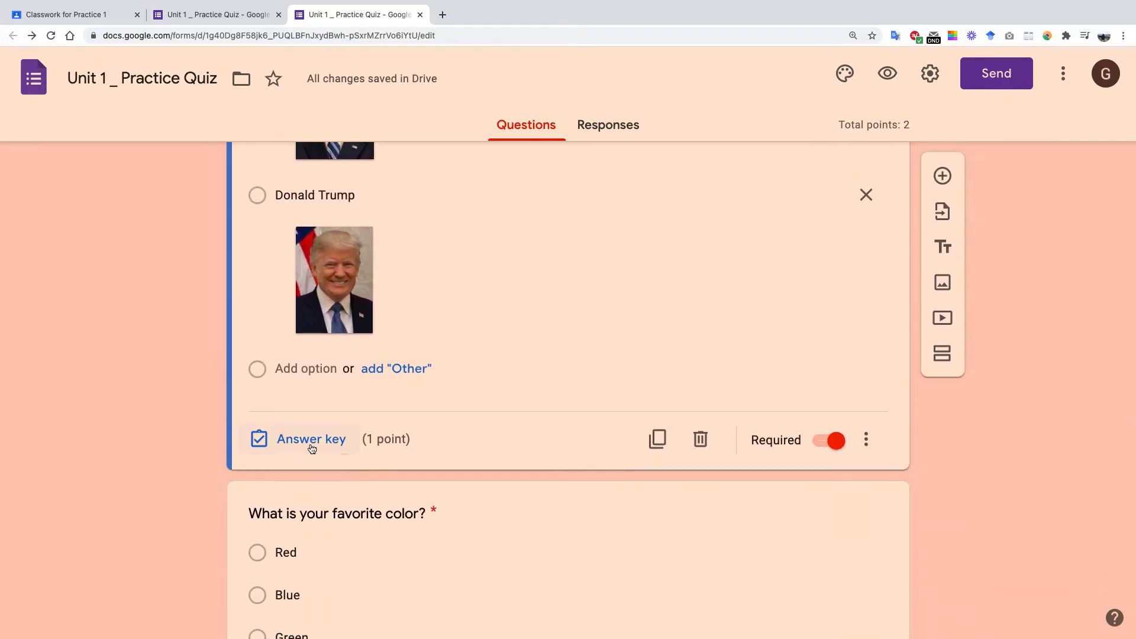
In the president question's answer key, mark Joe Biden correct, worth 1 point.
{"action": "left_click", "coordinate": [475, 365]}
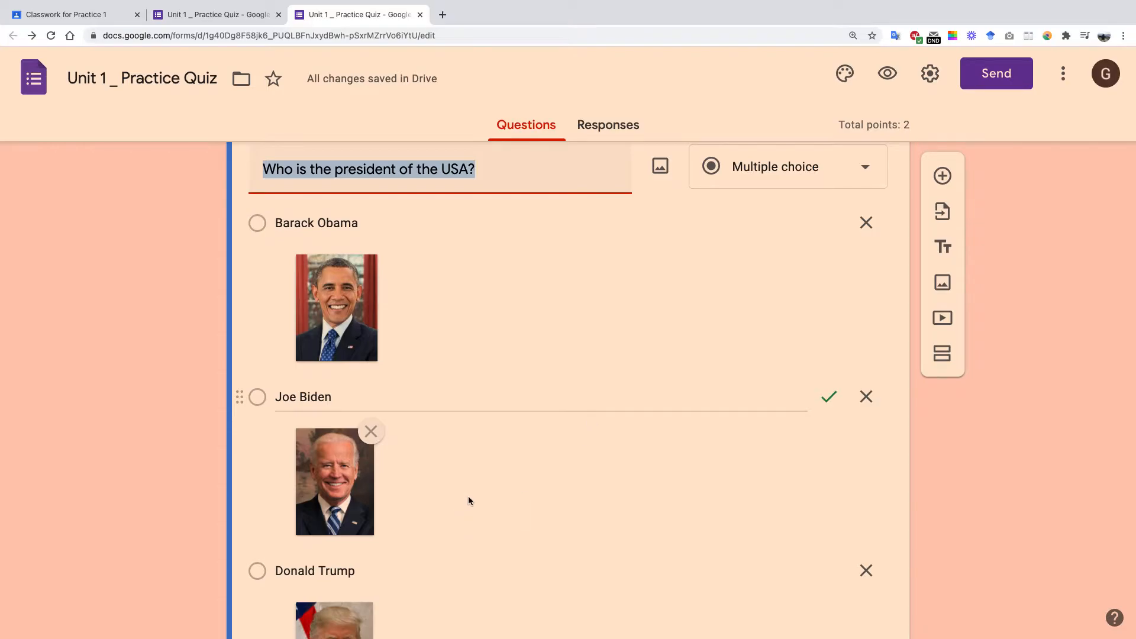
{"action": "scroll", "coordinate": [467, 496], "scroll_direction": "down", "scroll_amount": 6}
{"action": "left_click", "coordinate": [319, 474]}
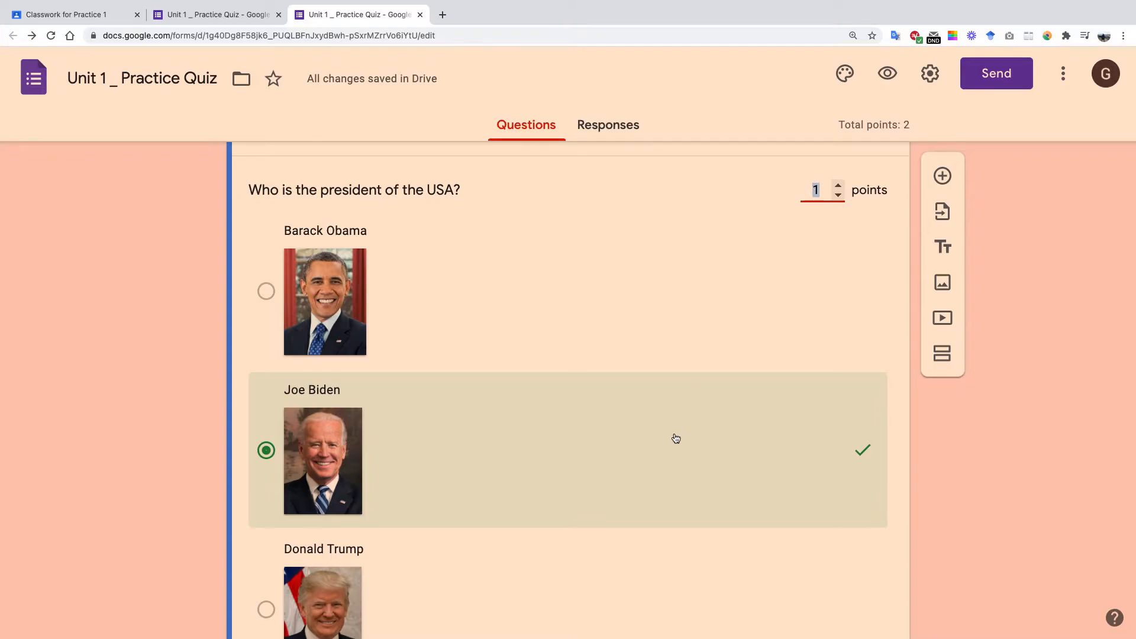
{"action": "scroll", "coordinate": [675, 435], "scroll_direction": "down", "scroll_amount": 7}
{"action": "scroll", "coordinate": [675, 435], "scroll_direction": "up", "scroll_amount": 2}
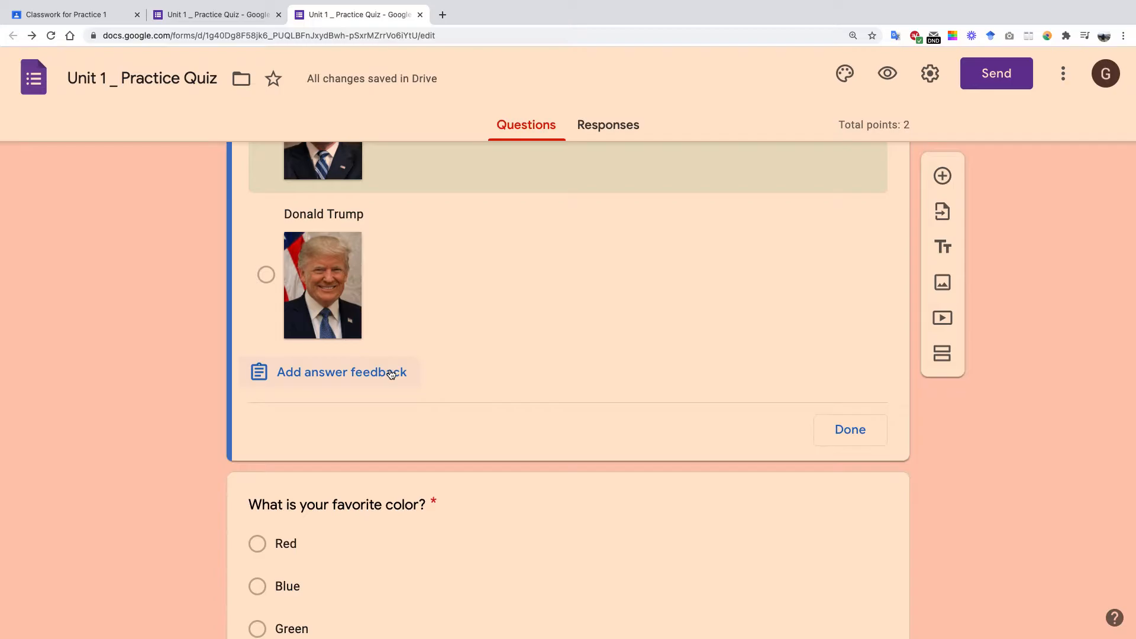
Write the incorrect-answer feedback 'Brarack Obama was president from 2008-2016'.
{"action": "left_click", "coordinate": [390, 375]}
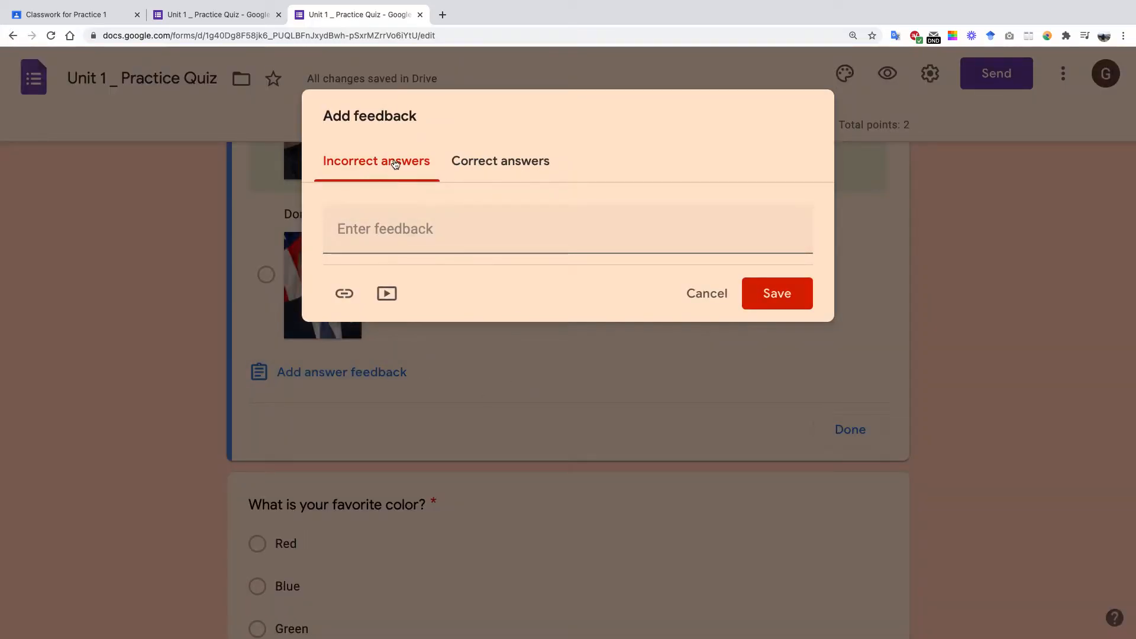
{"action": "left_click", "coordinate": [438, 233]}
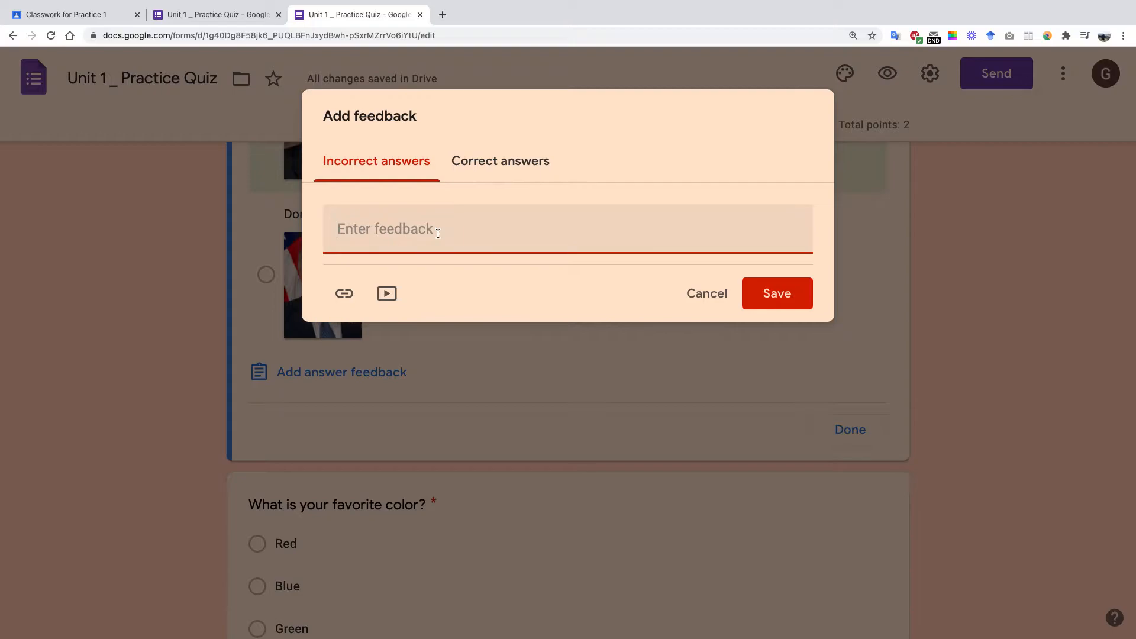
{"action": "type", "text": "Obama"}
{"action": "key", "text": "BackSpace"}
{"action": "key", "text": "BackSpace"}
{"action": "key", "text": "BackSpace"}
{"action": "key", "text": "BackSpace"}
{"action": "key", "text": "BackSpace"}
{"action": "type", "text": "Brarack Obama was pre"}
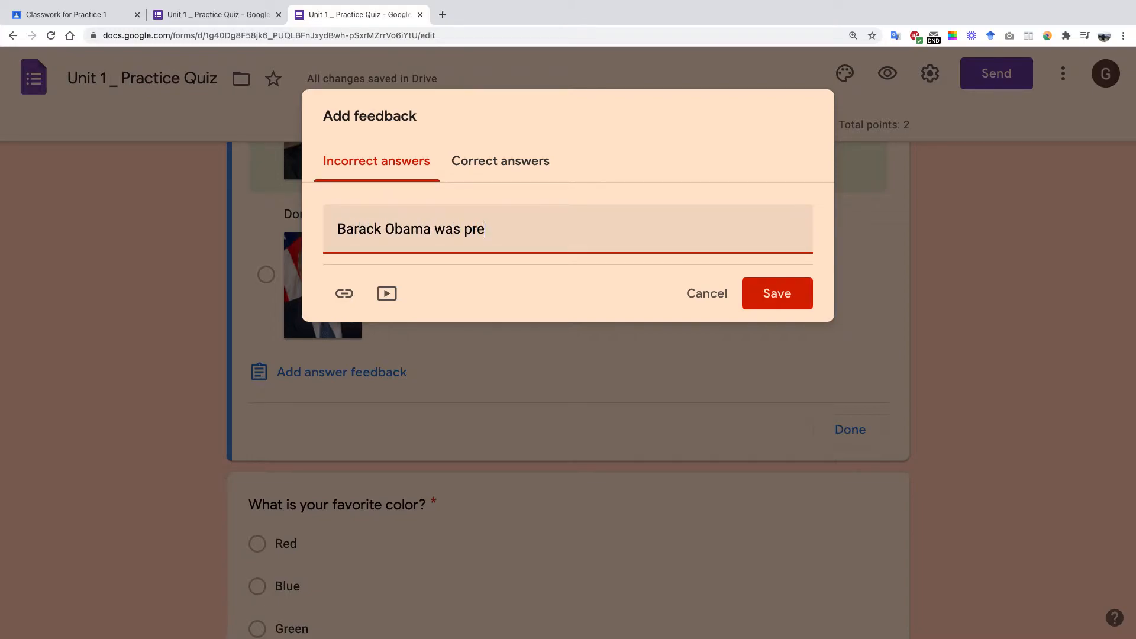
{"action": "type", "text": "sident from"}
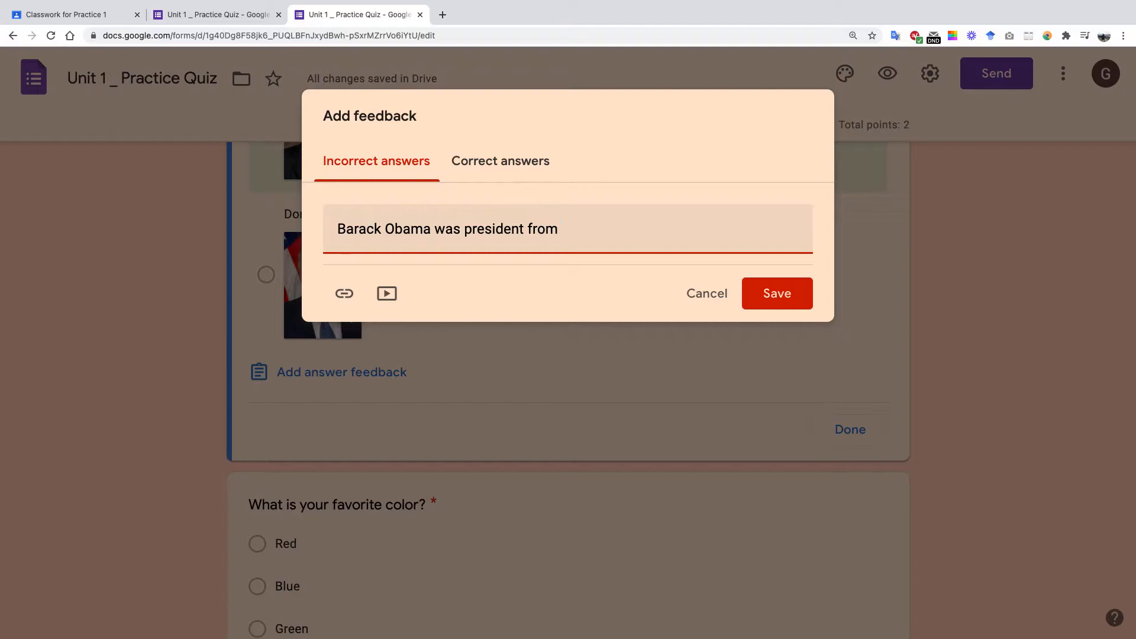
{"action": "type", "text": " 2008"}
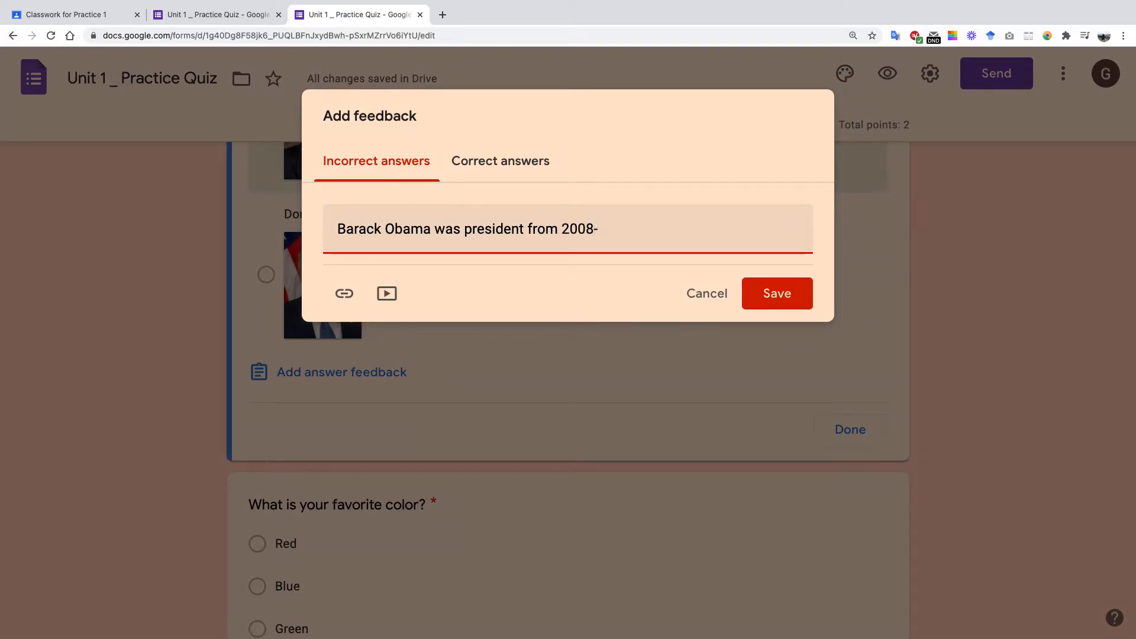
{"action": "type", "text": "-2016"}
{"action": "key", "text": "Return"}
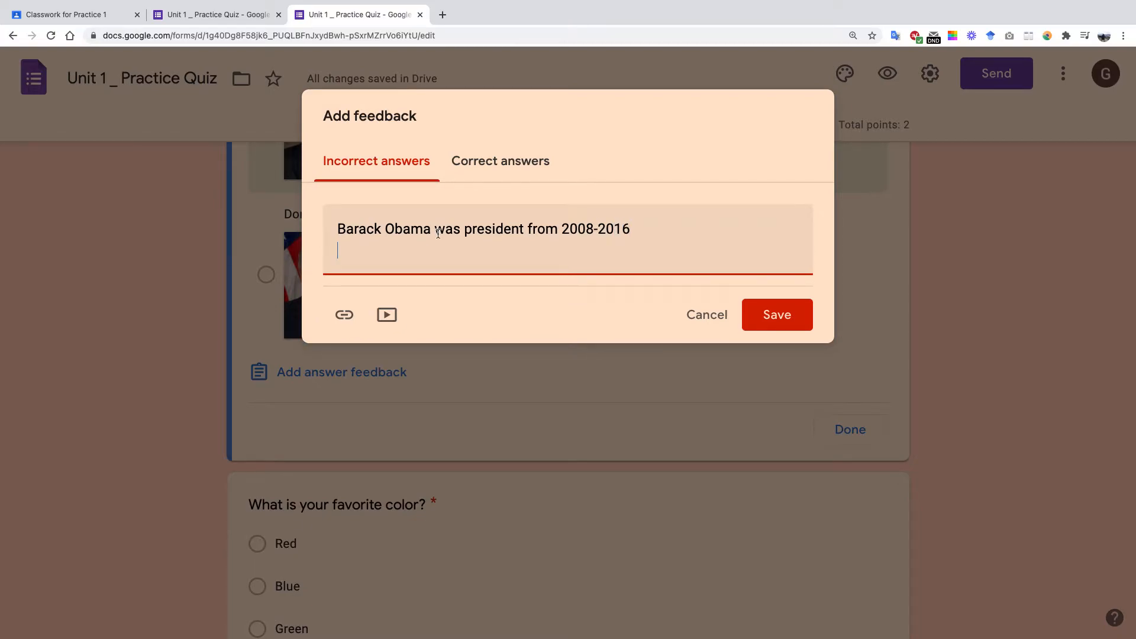
Write the correct-answer feedback 'Joe Biden was elected in 2020'.
{"action": "left_click", "coordinate": [489, 169]}
{"action": "left_click", "coordinate": [477, 227]}
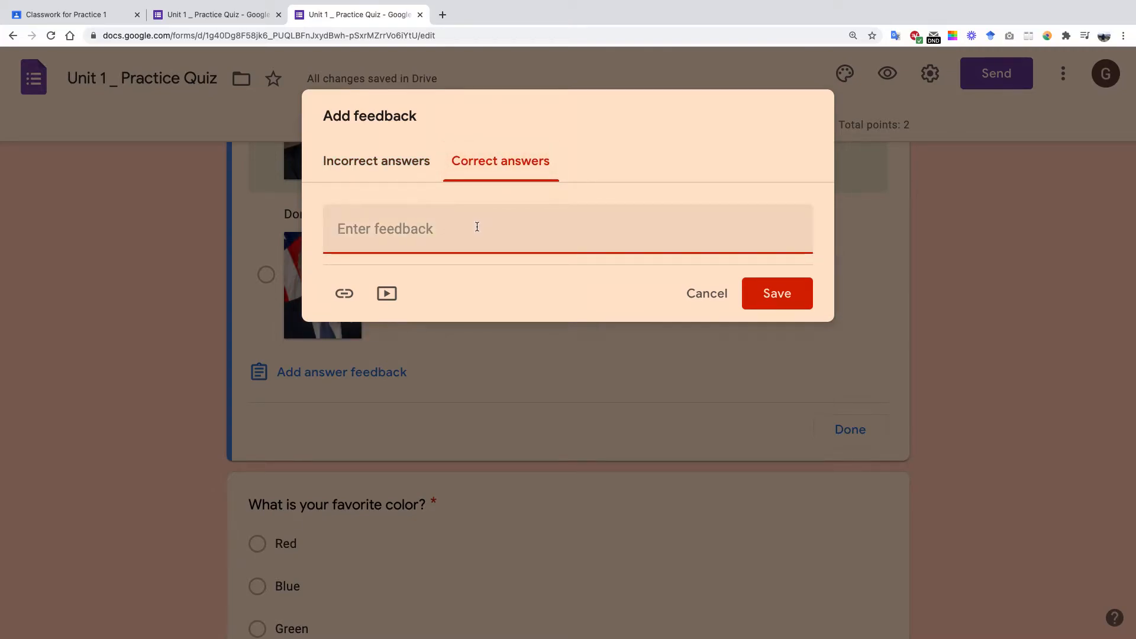
{"action": "type", "text": "oe Biden"}
{"action": "key", "text": "BackSpace"}
{"action": "key", "text": "BackSpace"}
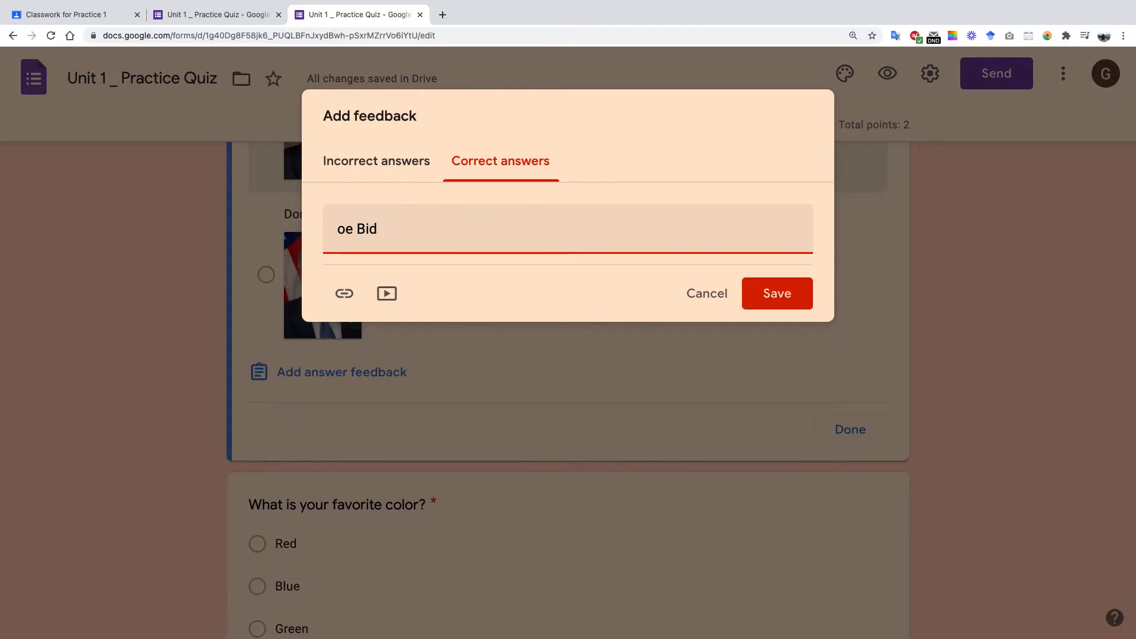
{"action": "key", "text": "BackSpace"}
{"action": "key", "text": "BackSpace"}
{"action": "type", "text": "Joe "}
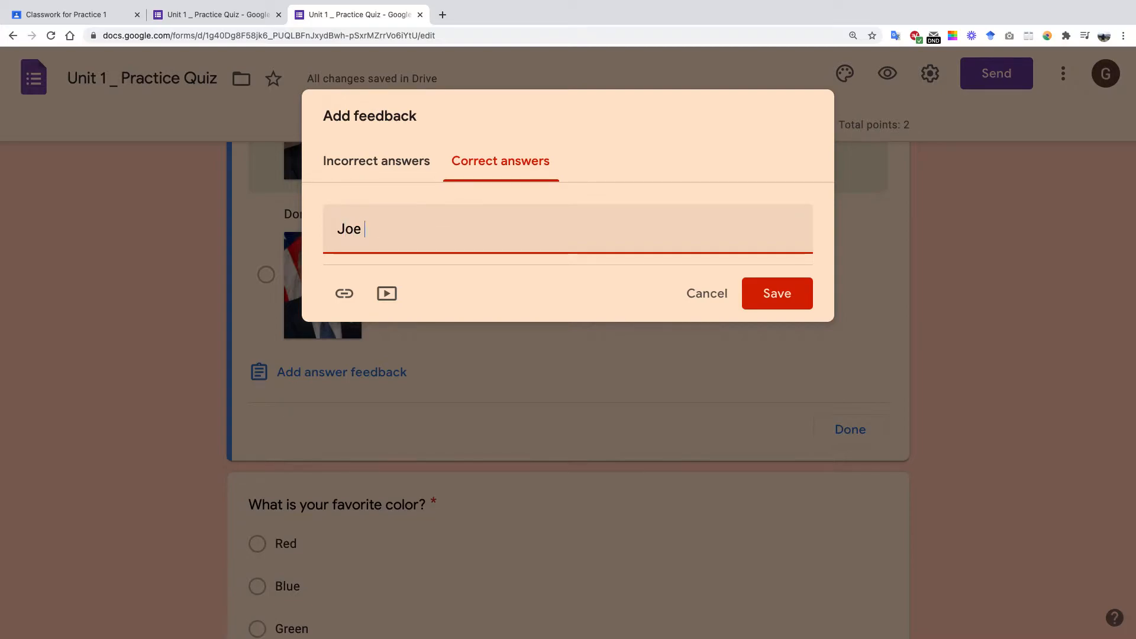
{"action": "type", "text": "Biden was electe"}
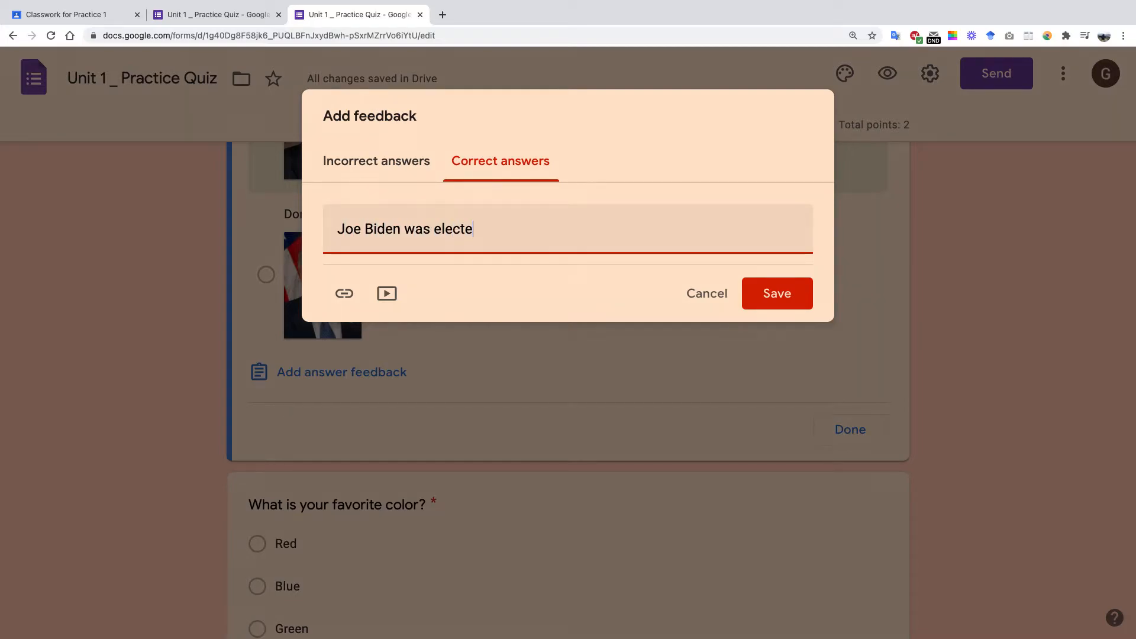
{"action": "type", "text": "d in 2020"}
{"action": "left_click", "coordinate": [452, 168]}
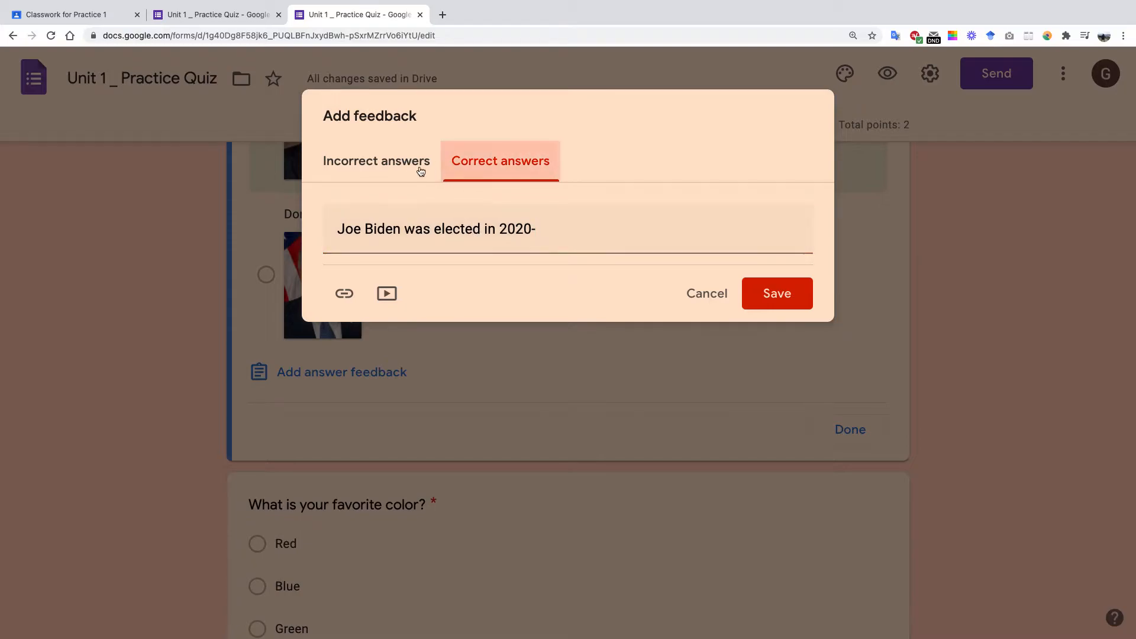
Add a new line to the incorrect-answer feedback and bring up the YouTube video picker.
{"action": "left_click", "coordinate": [402, 171]}
{"action": "left_click", "coordinate": [373, 262]}
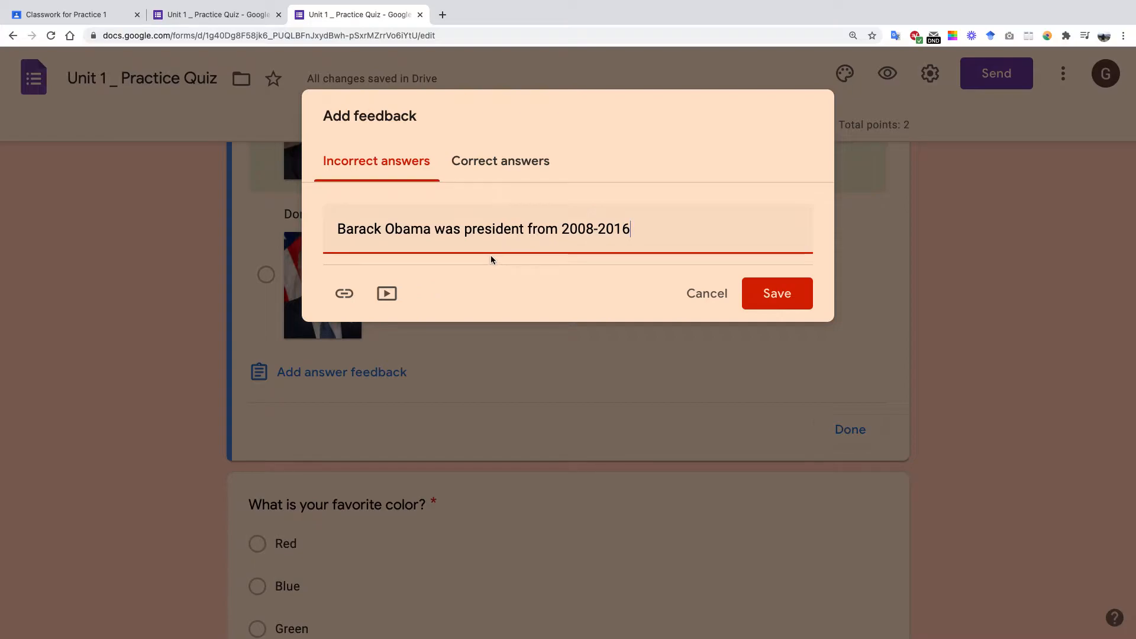
{"action": "key", "text": "Return"}
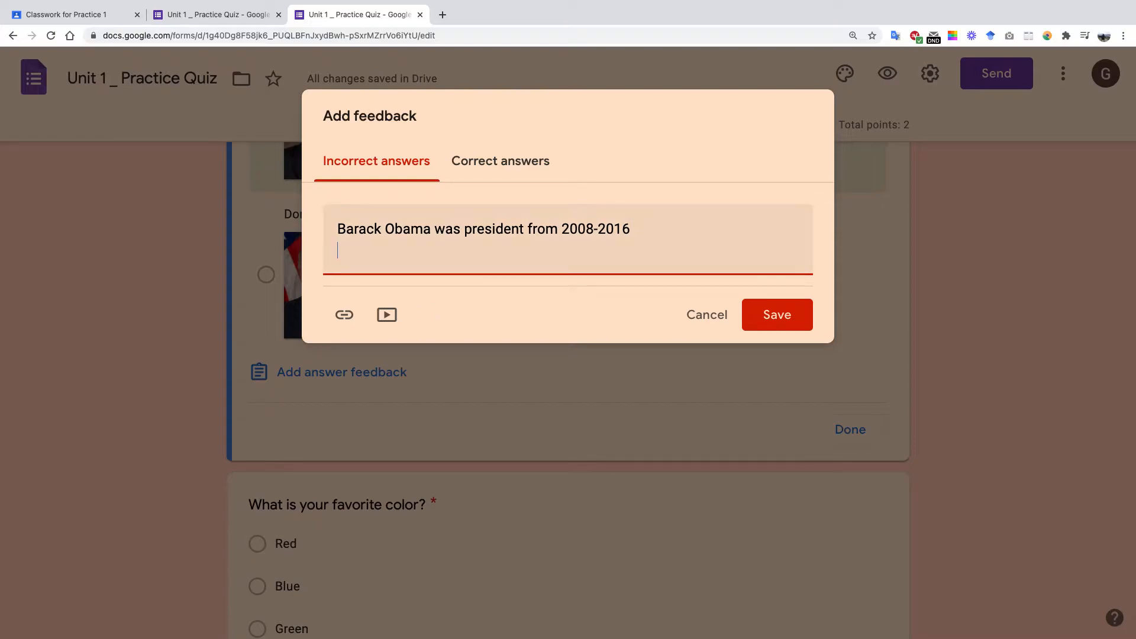
{"action": "left_click", "coordinate": [386, 314]}
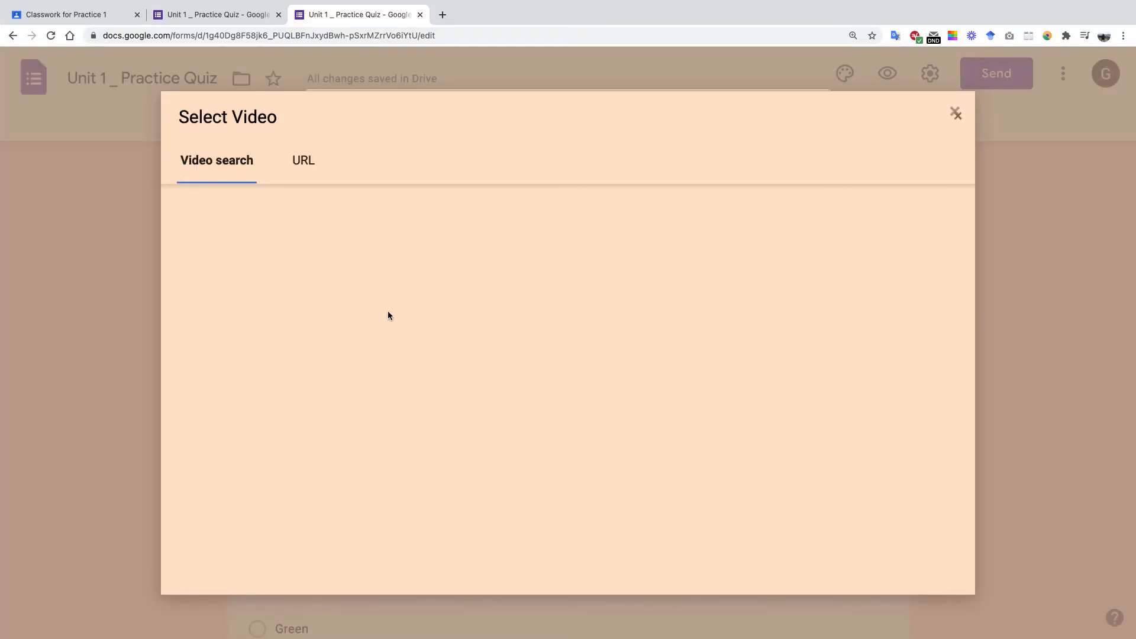
Search YouTube for 'barack obama' and attach the third video to the feedback.
{"action": "type", "text": "ba"}
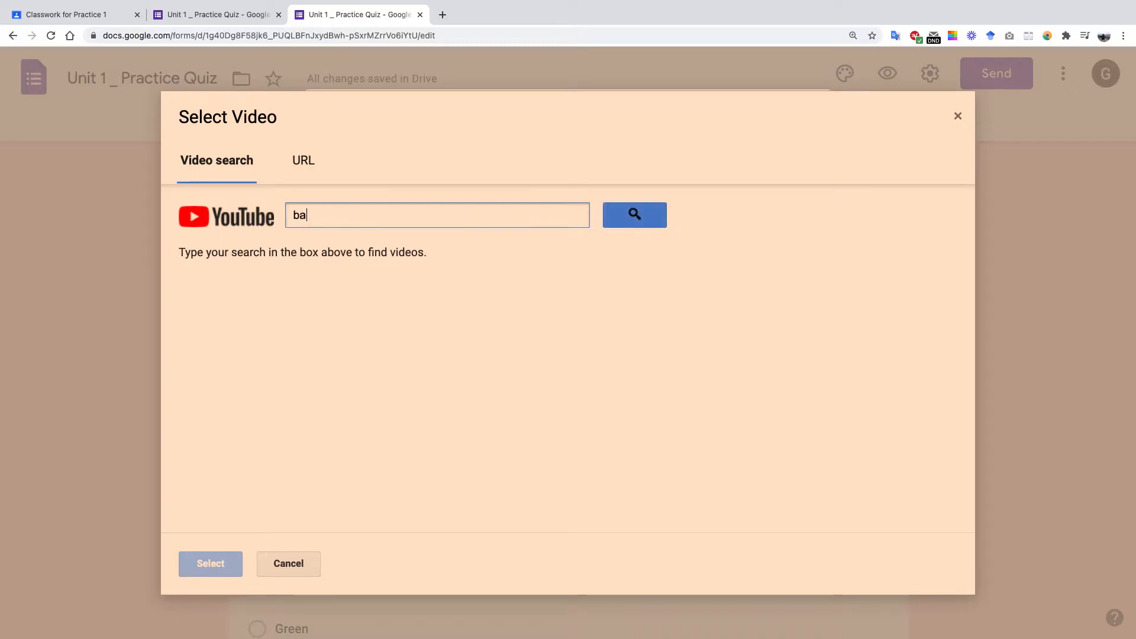
{"action": "type", "text": "rack obama"}
{"action": "left_click", "coordinate": [640, 218]}
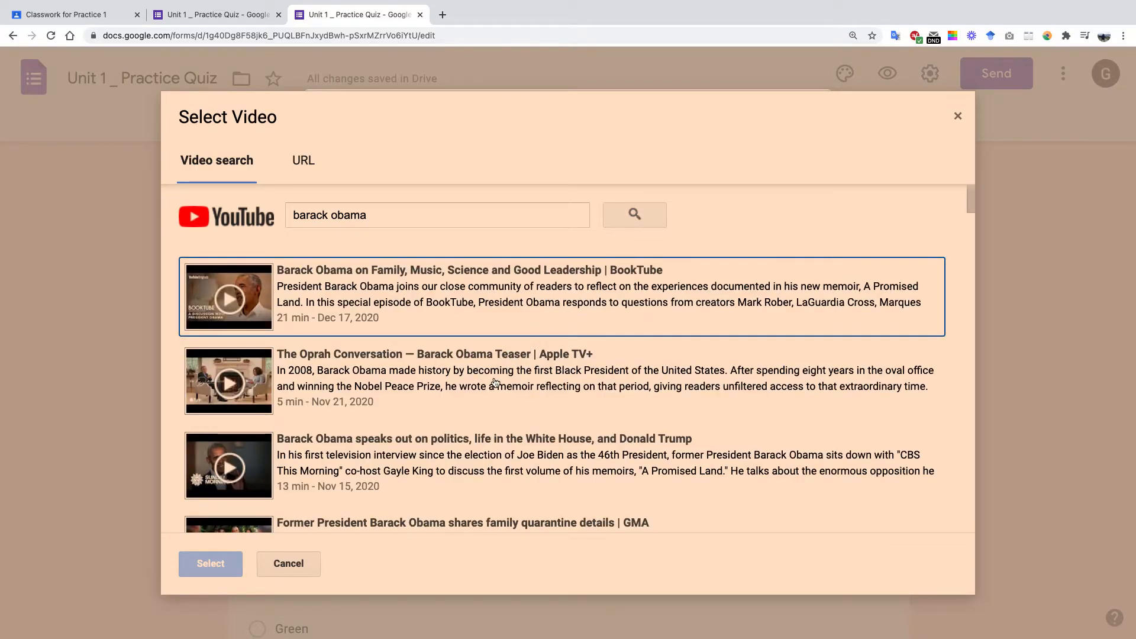
{"action": "left_click", "coordinate": [483, 457]}
{"action": "left_click", "coordinate": [225, 567]}
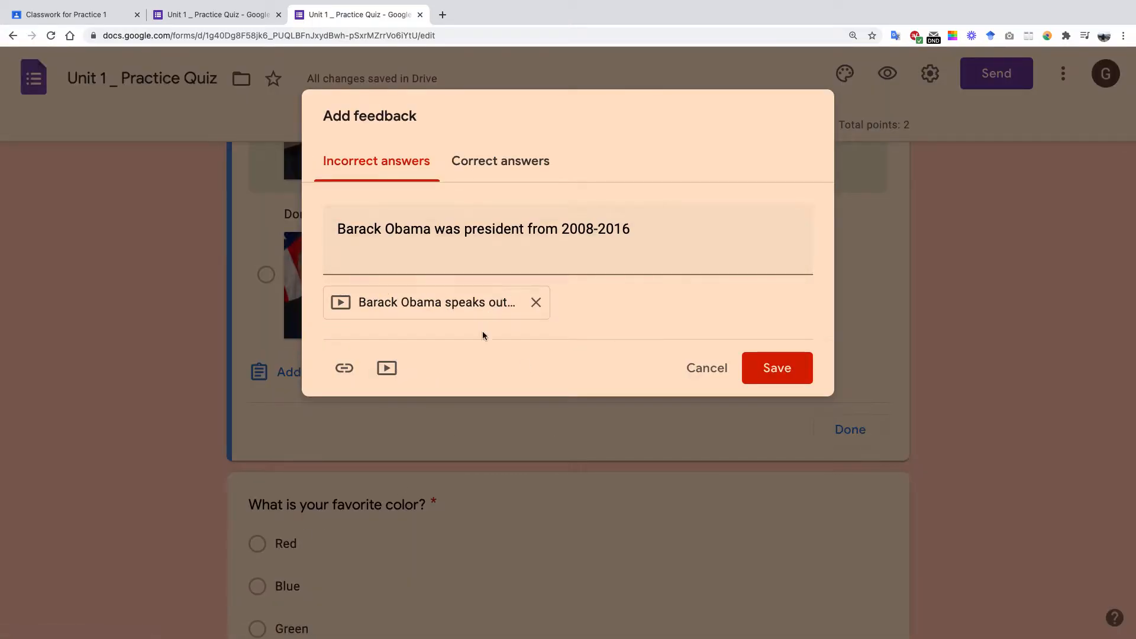
Add the pasted forms.gle link to the incorrect-answer feedback and save it.
{"action": "left_click", "coordinate": [339, 370]}
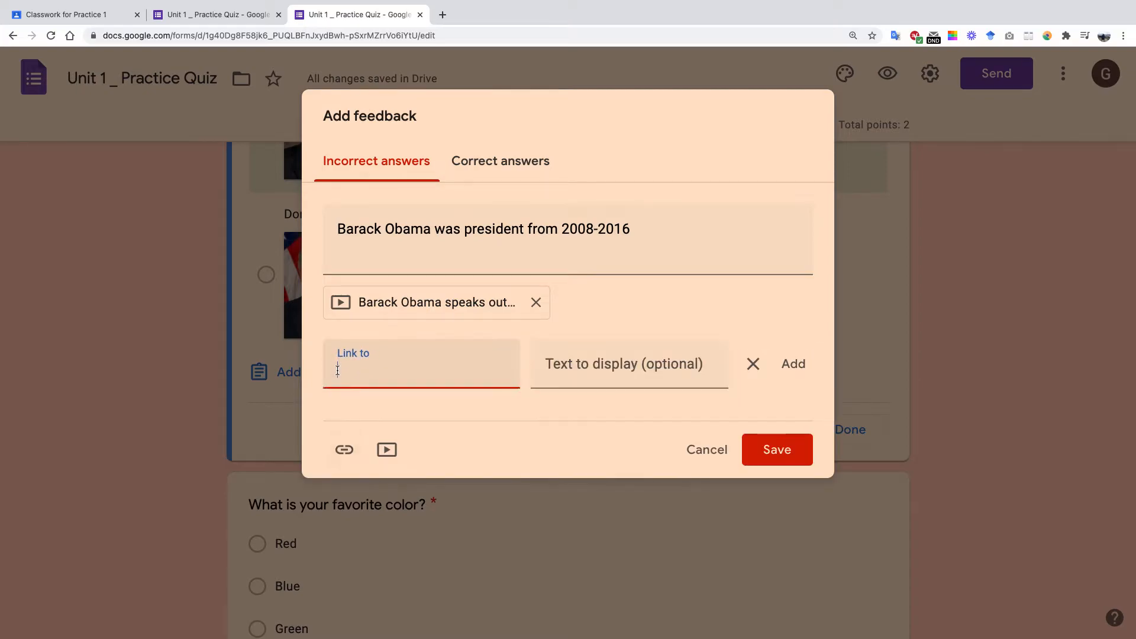
{"action": "key", "text": "super+v"}
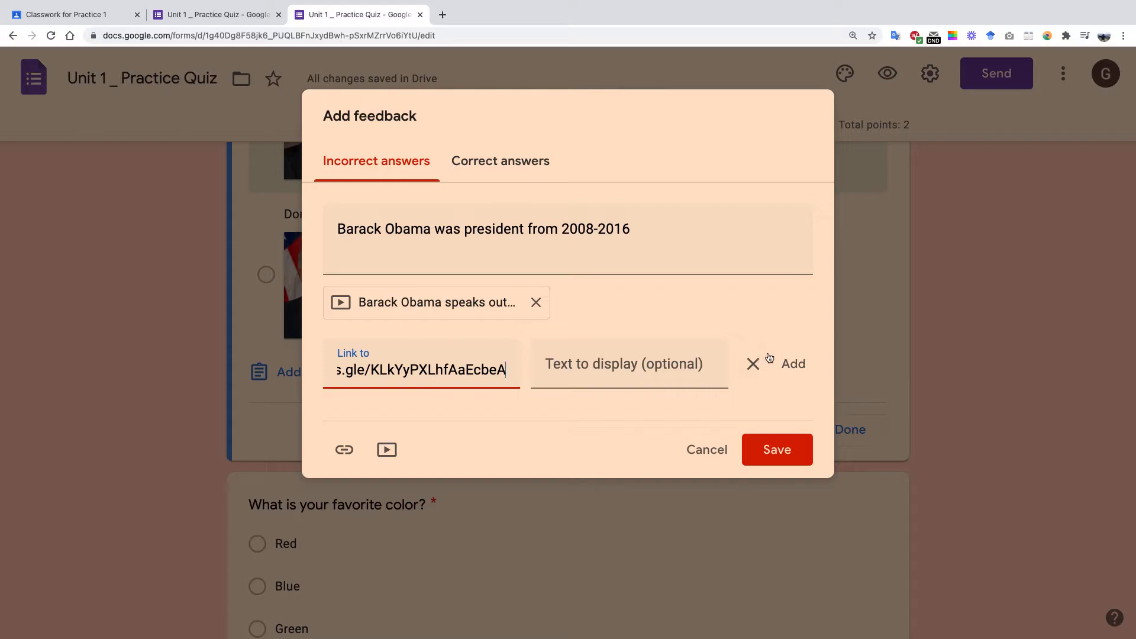
{"action": "left_click", "coordinate": [791, 372]}
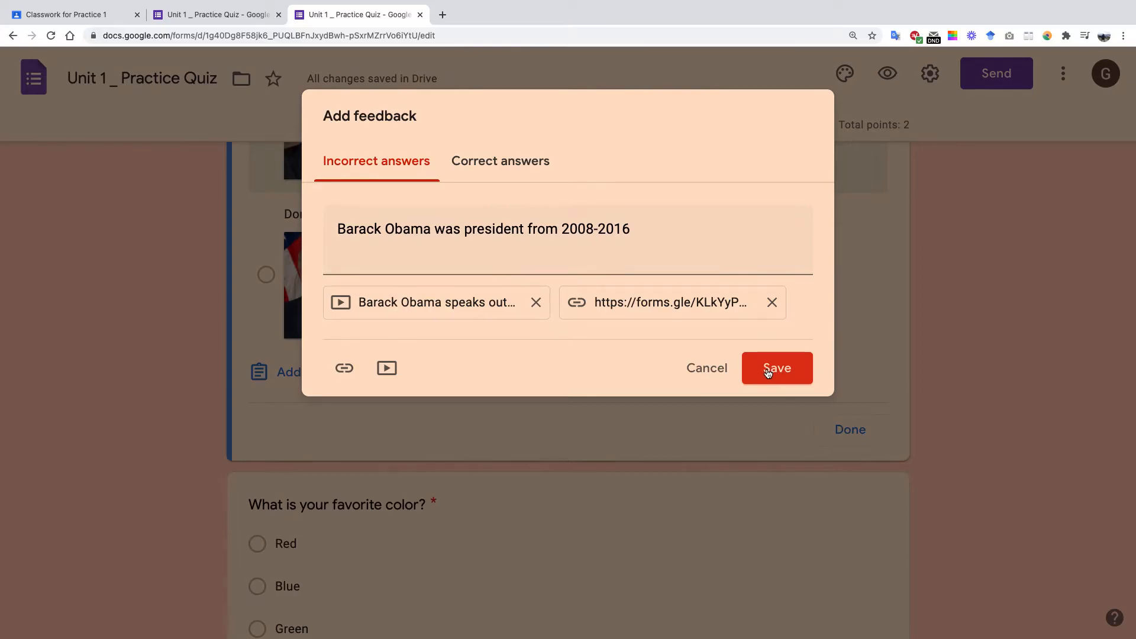
{"action": "left_click", "coordinate": [769, 372]}
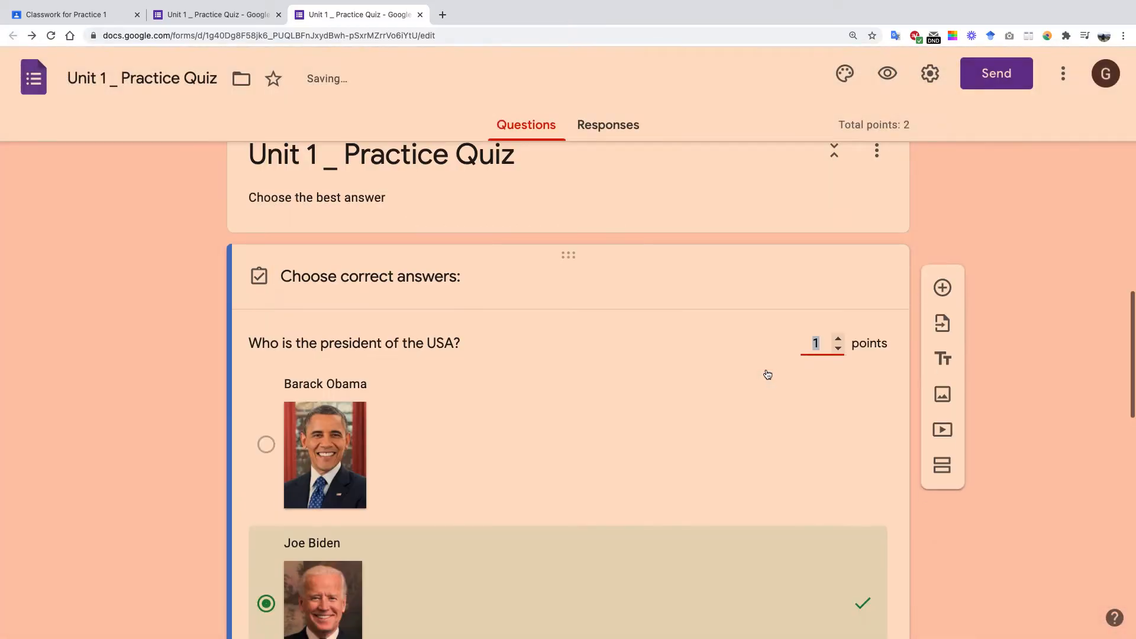
{"action": "scroll", "coordinate": [732, 384], "scroll_direction": "down", "scroll_amount": 10}
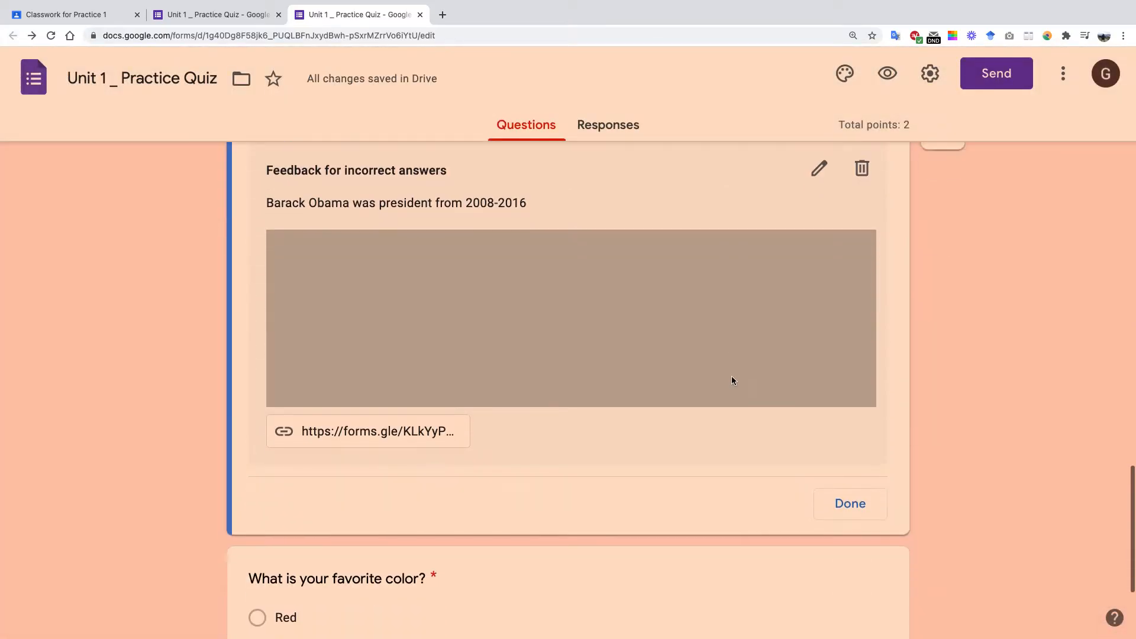
{"action": "scroll", "coordinate": [690, 407], "scroll_direction": "up", "scroll_amount": 3}
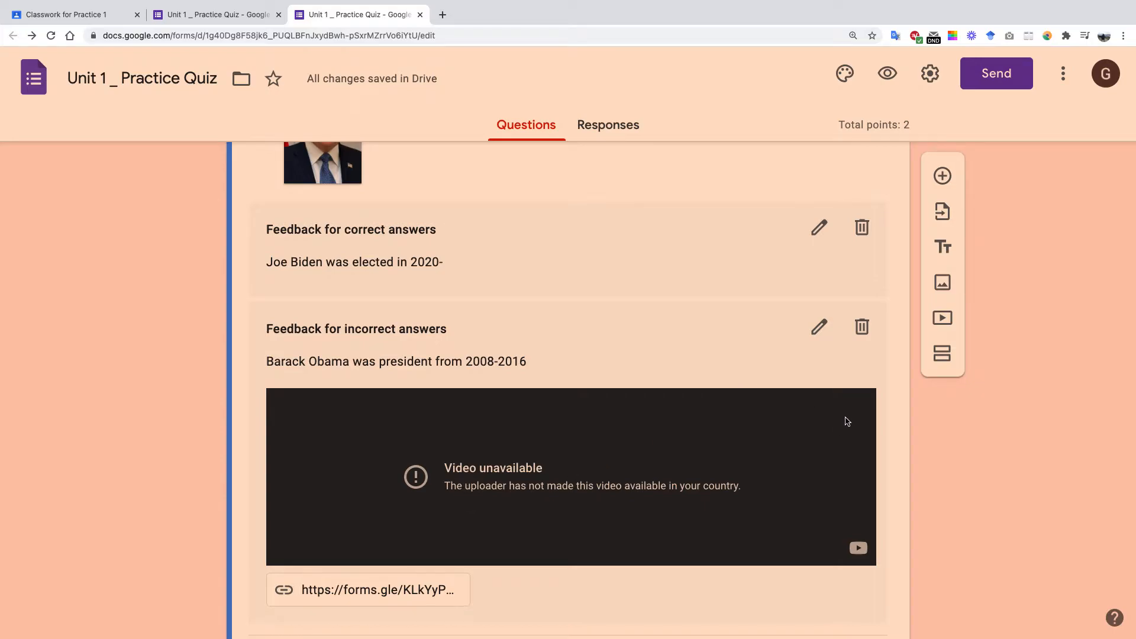
{"action": "scroll", "coordinate": [834, 429], "scroll_direction": "down", "scroll_amount": 5}
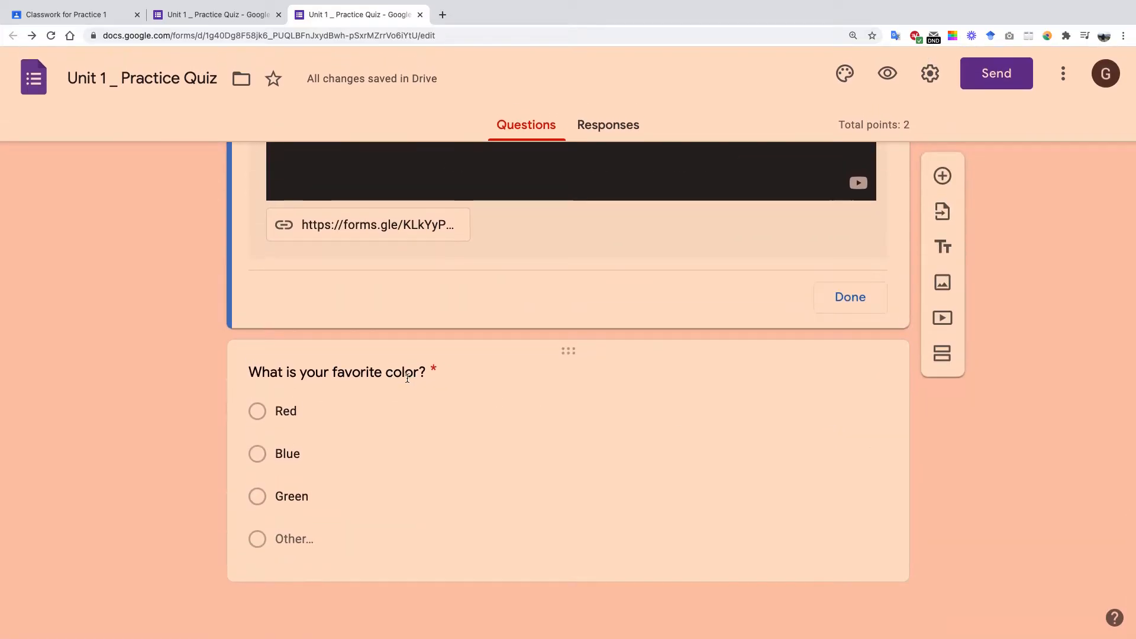
{"action": "left_click", "coordinate": [408, 383]}
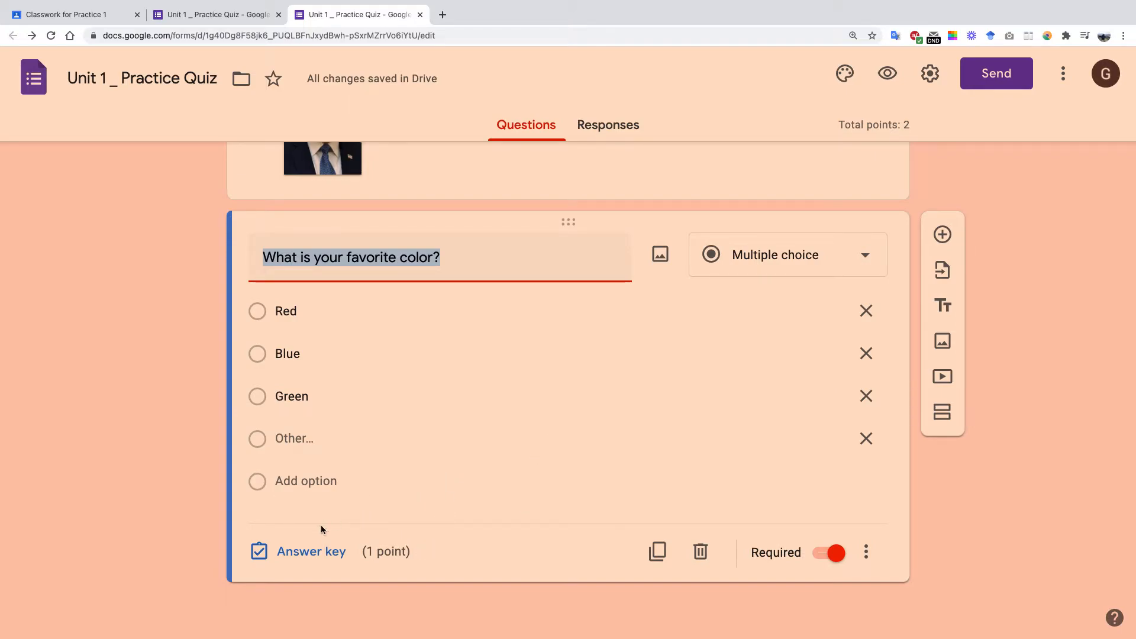
{"action": "left_click", "coordinate": [330, 553]}
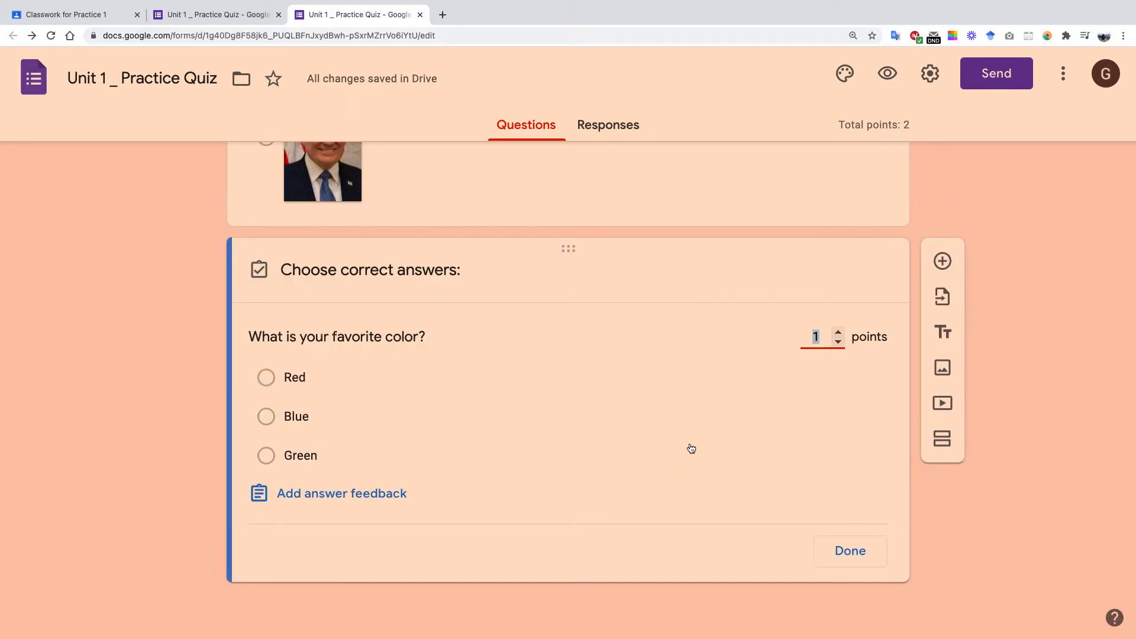
{"action": "left_click", "coordinate": [379, 487]}
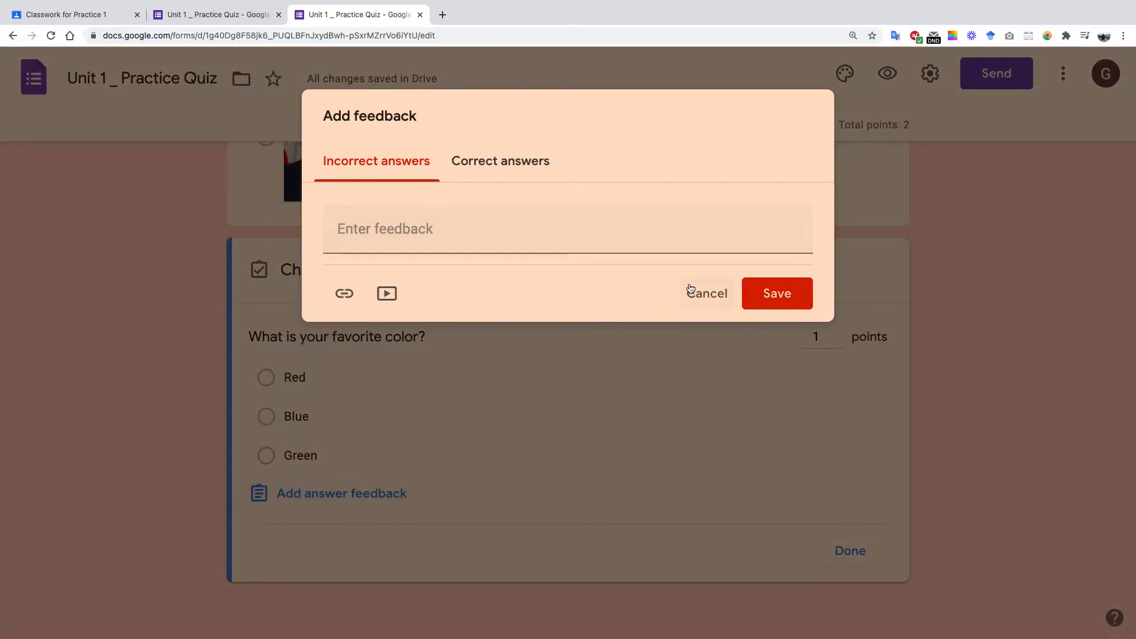
{"action": "left_click", "coordinate": [707, 293]}
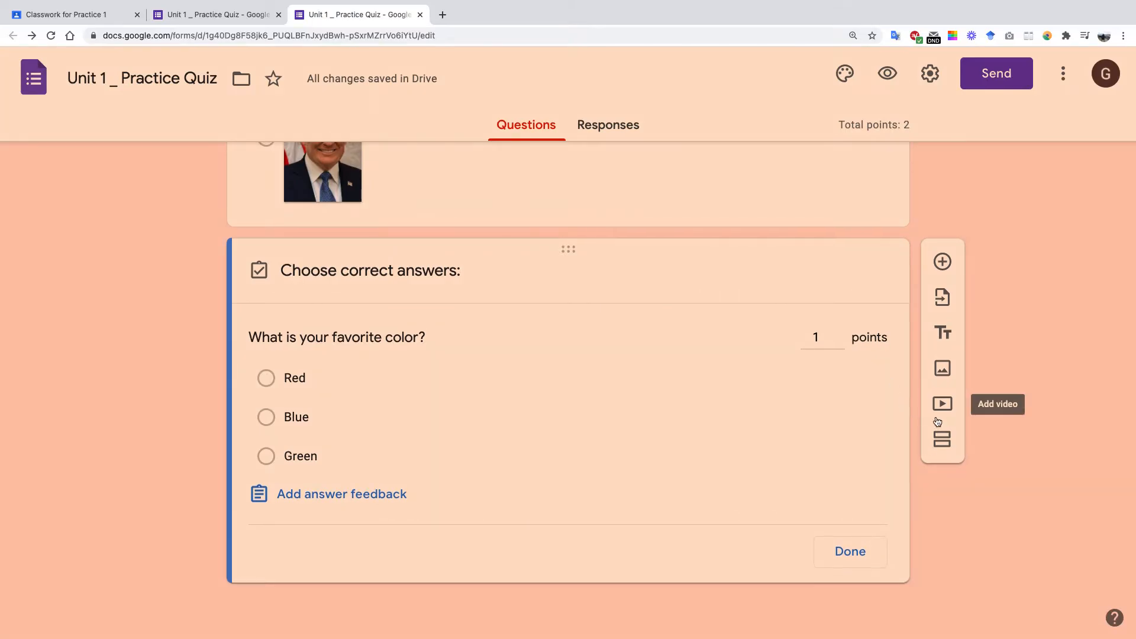
{"action": "scroll", "coordinate": [935, 422], "scroll_direction": "up", "scroll_amount": 15}
{"action": "scroll", "coordinate": [947, 391], "scroll_direction": "down", "scroll_amount": 1}
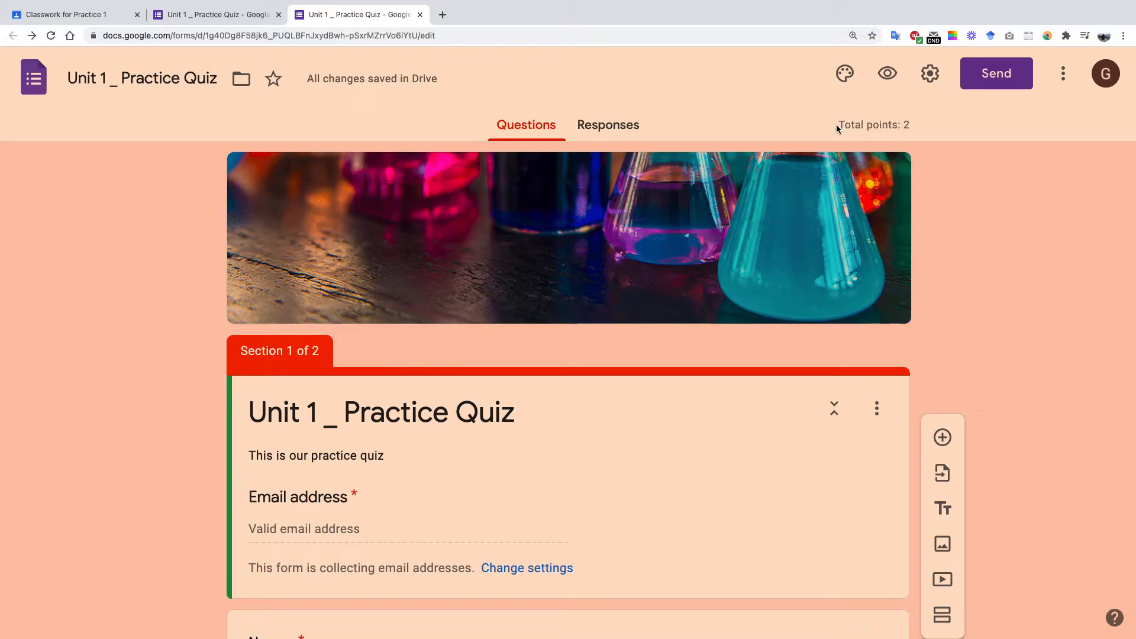
{"action": "triple_click", "coordinate": [909, 126]}
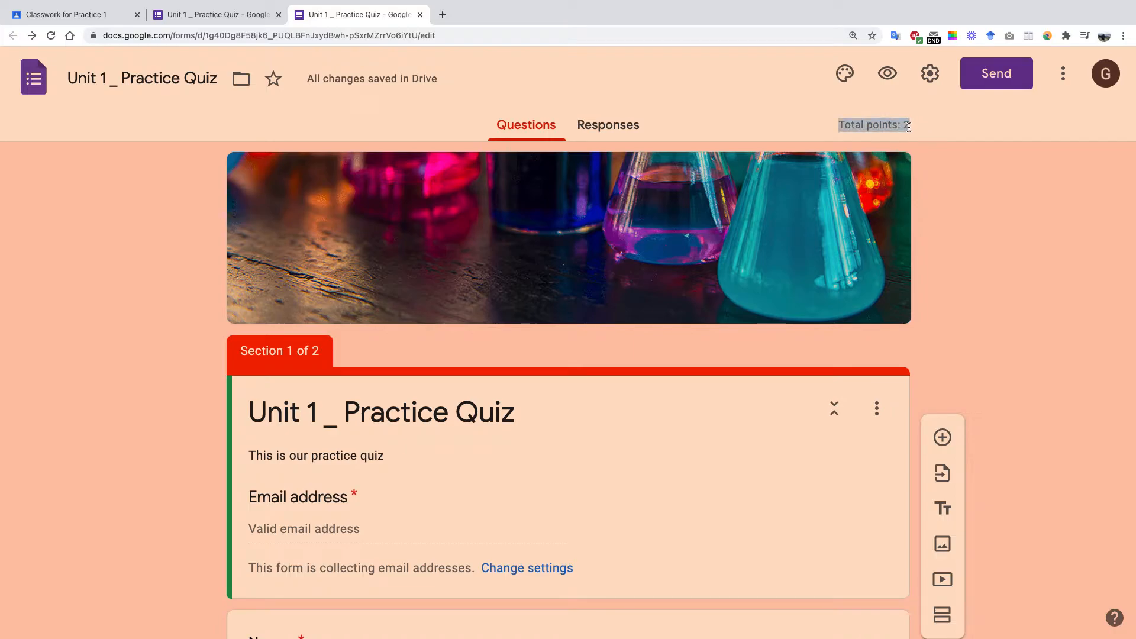
{"action": "left_click", "coordinate": [955, 183]}
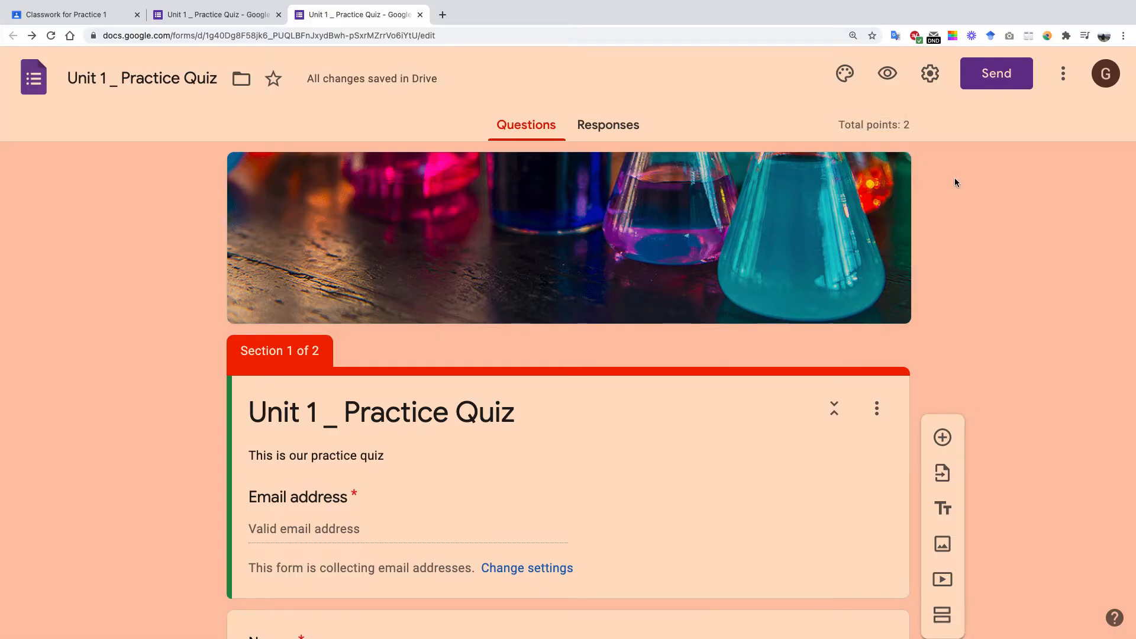
On the quiz's Responses page, switch Accepting responses off and back on.
{"action": "left_click", "coordinate": [609, 127]}
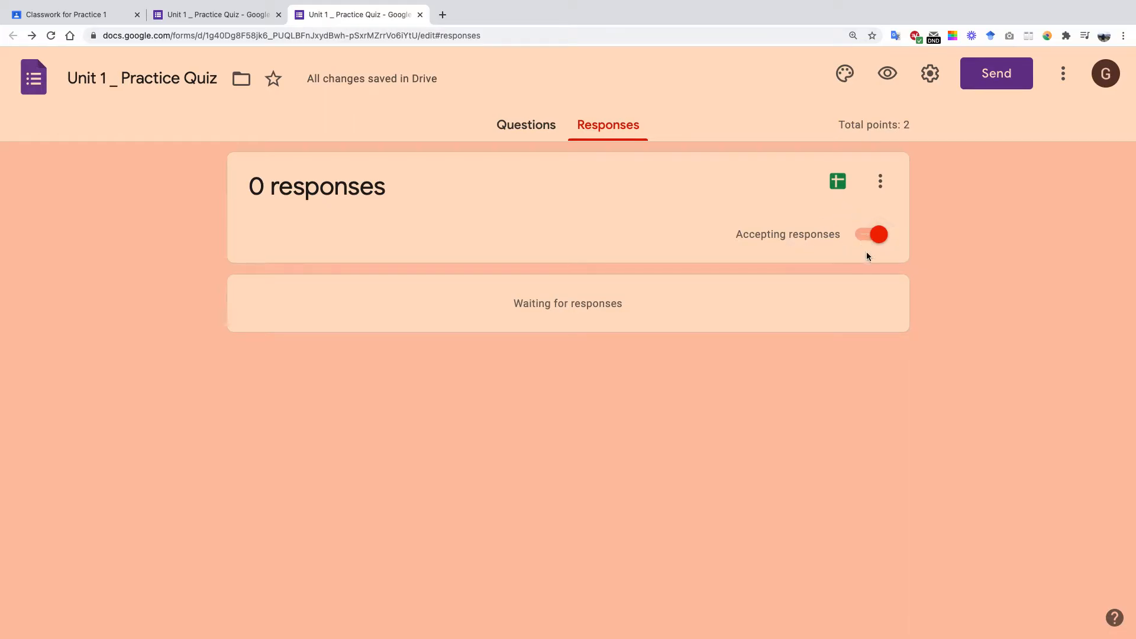
{"action": "left_click", "coordinate": [865, 235]}
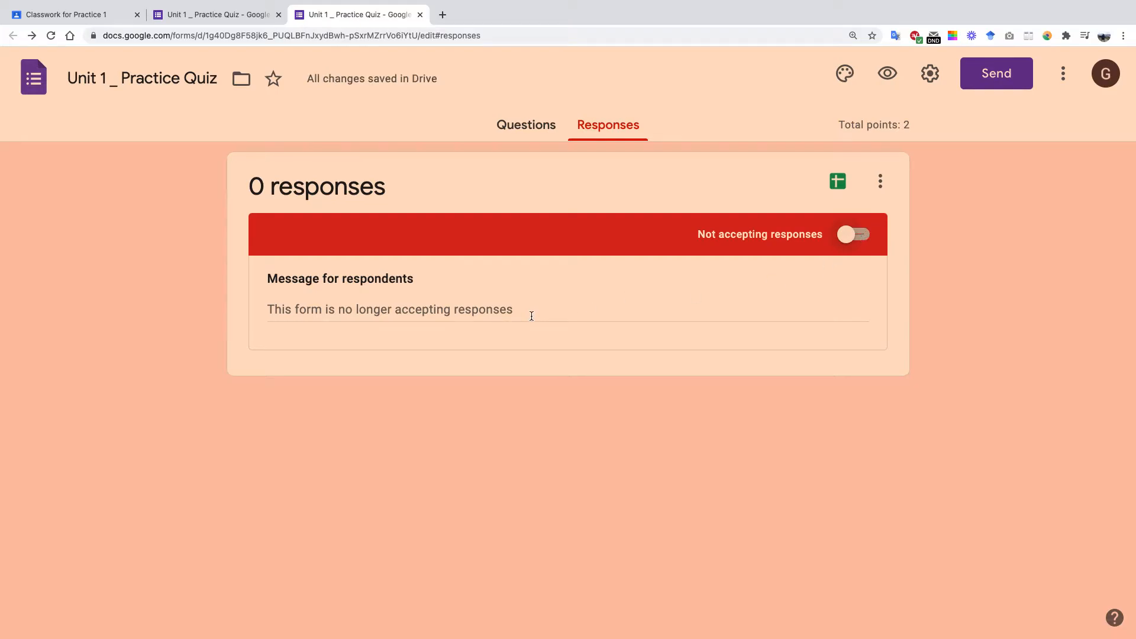
{"action": "left_click", "coordinate": [853, 235]}
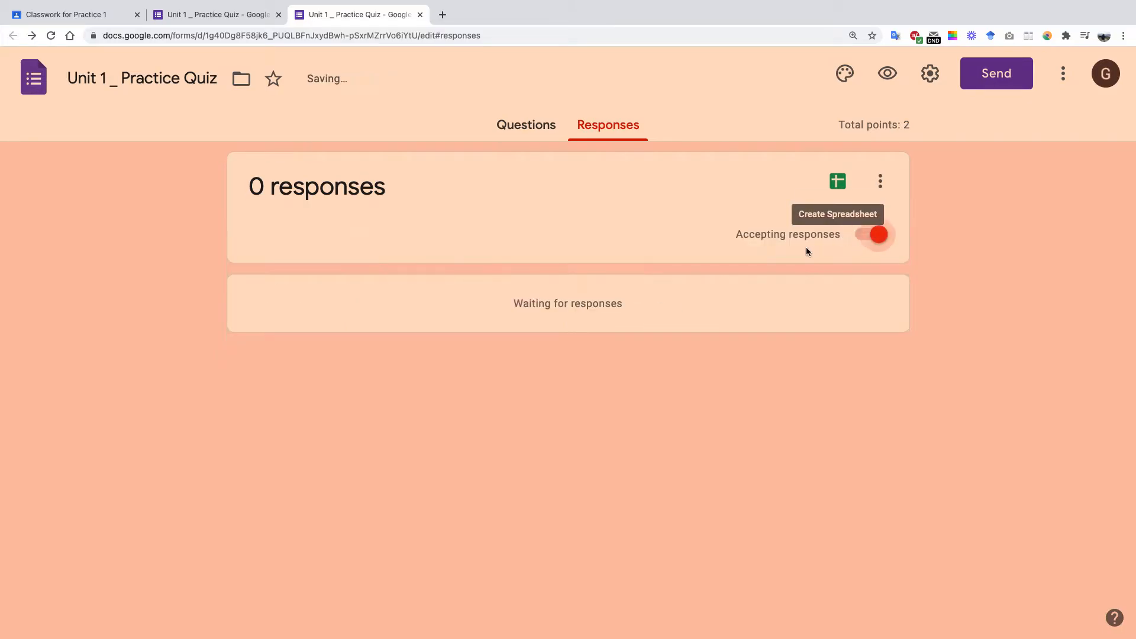
{"action": "left_click", "coordinate": [112, 14]}
Expand the Unit 1 _ Practice Quiz assignment and turn off Accepting responses in Forms.
{"action": "left_click", "coordinate": [447, 311]}
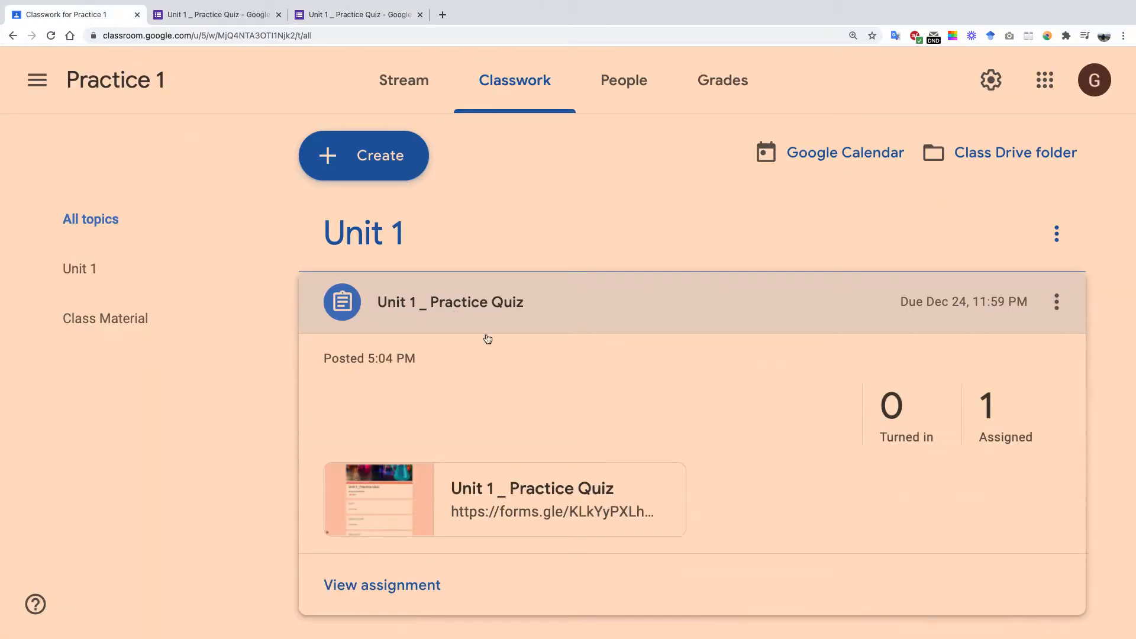
{"action": "left_click", "coordinate": [355, 14]}
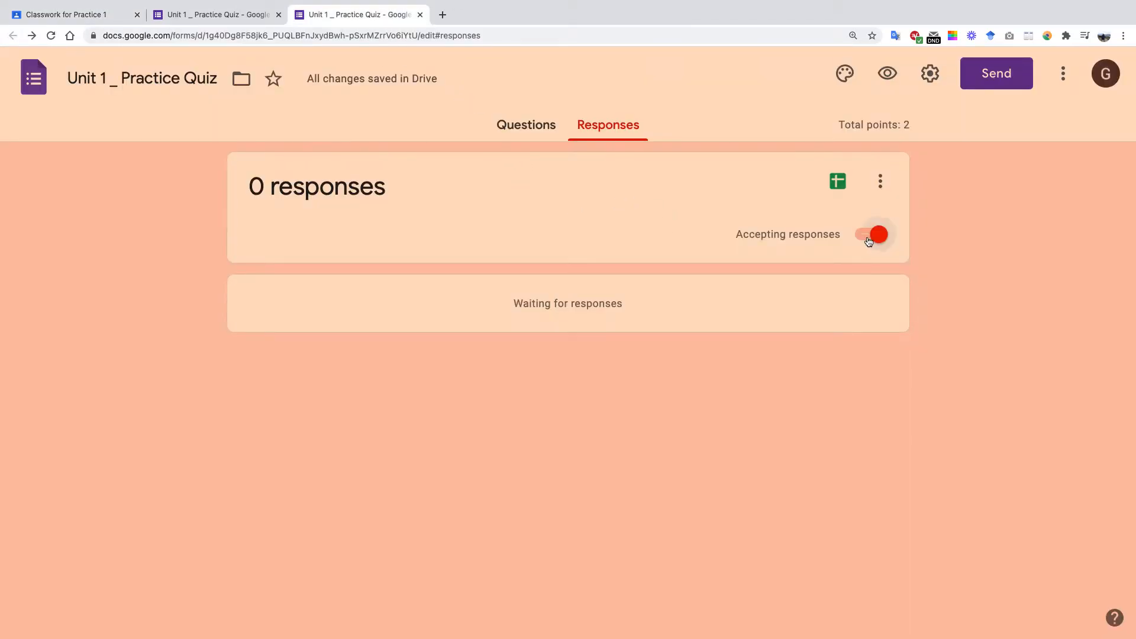
{"action": "left_click", "coordinate": [869, 240]}
Open the quiz from the Classroom assignment to confirm it shows as no longer accepting responses.
{"action": "left_click", "coordinate": [104, 20]}
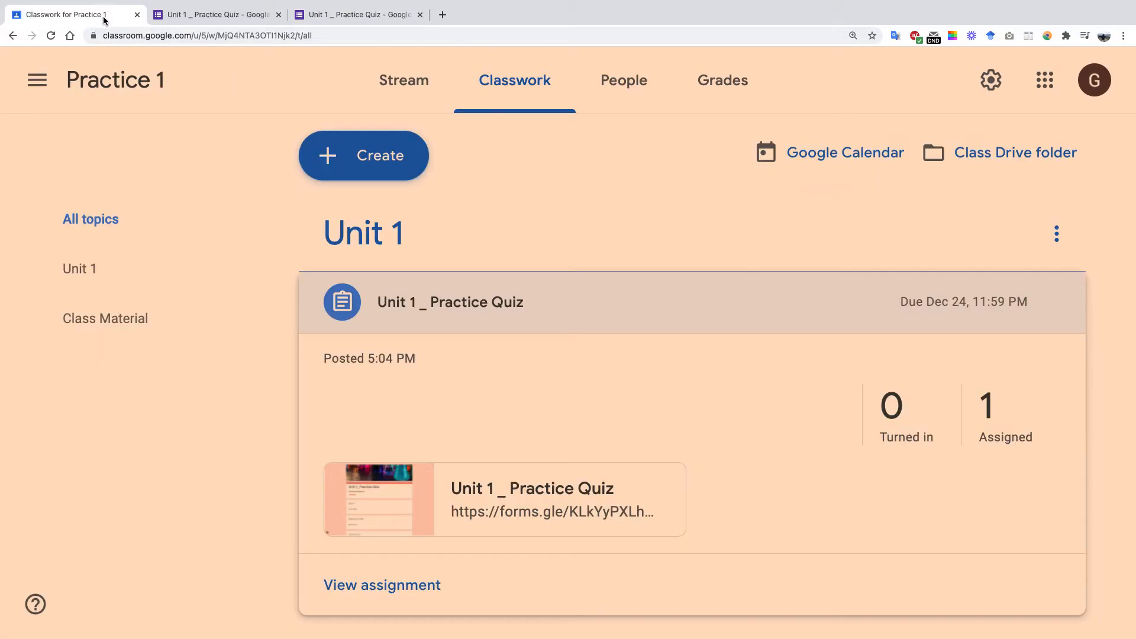
{"action": "left_click", "coordinate": [536, 488]}
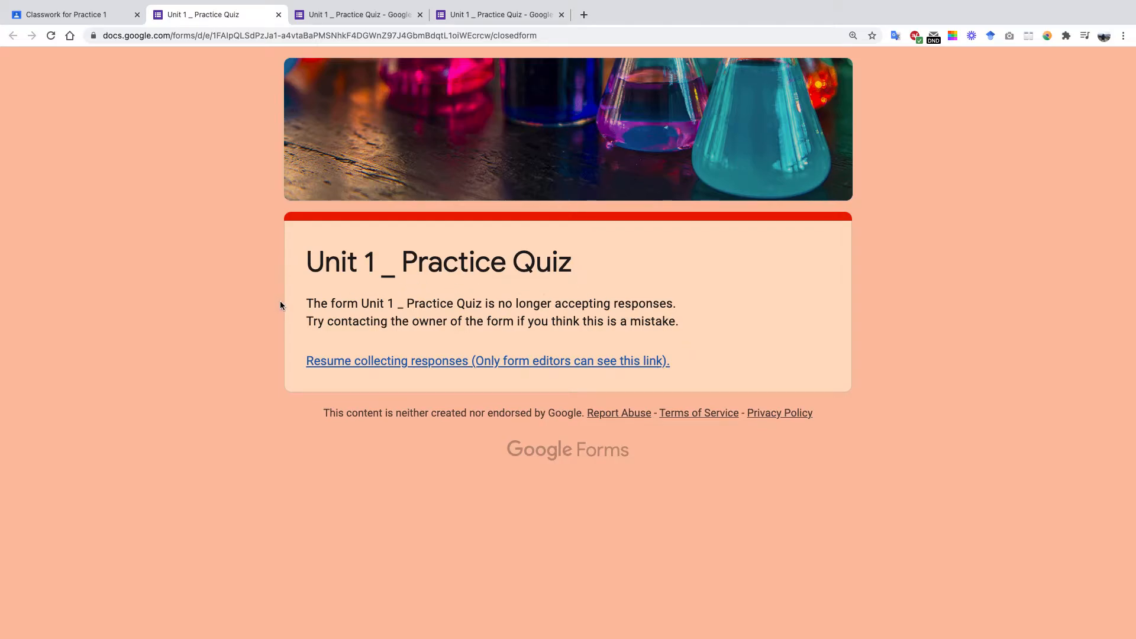
{"action": "left_click", "coordinate": [279, 15]}
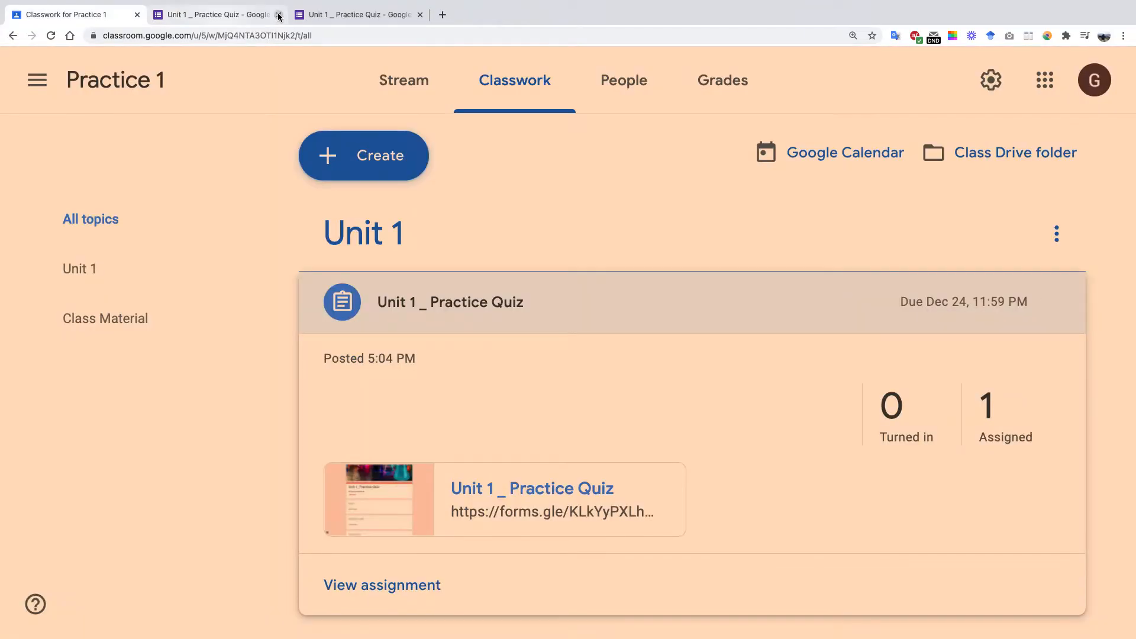
{"action": "left_click", "coordinate": [345, 19]}
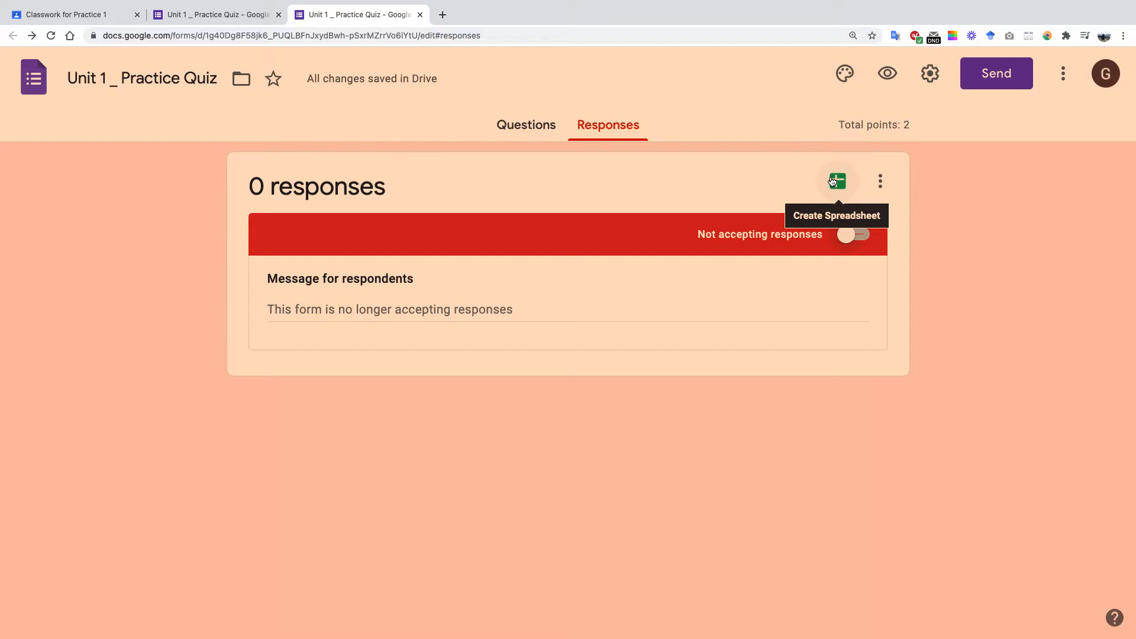
From the Questions view, copy the quiz's link from Send with Shorten URL ticked.
{"action": "left_click", "coordinate": [526, 127]}
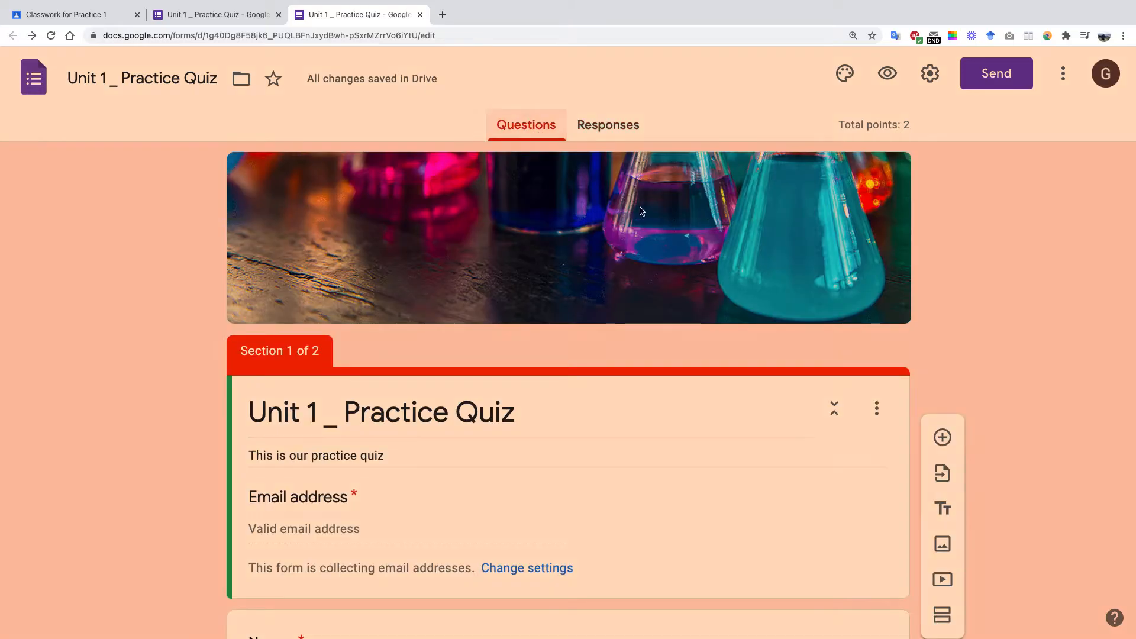
{"action": "scroll", "coordinate": [978, 353], "scroll_direction": "down", "scroll_amount": 1}
{"action": "scroll", "coordinate": [978, 353], "scroll_direction": "down", "scroll_amount": 20}
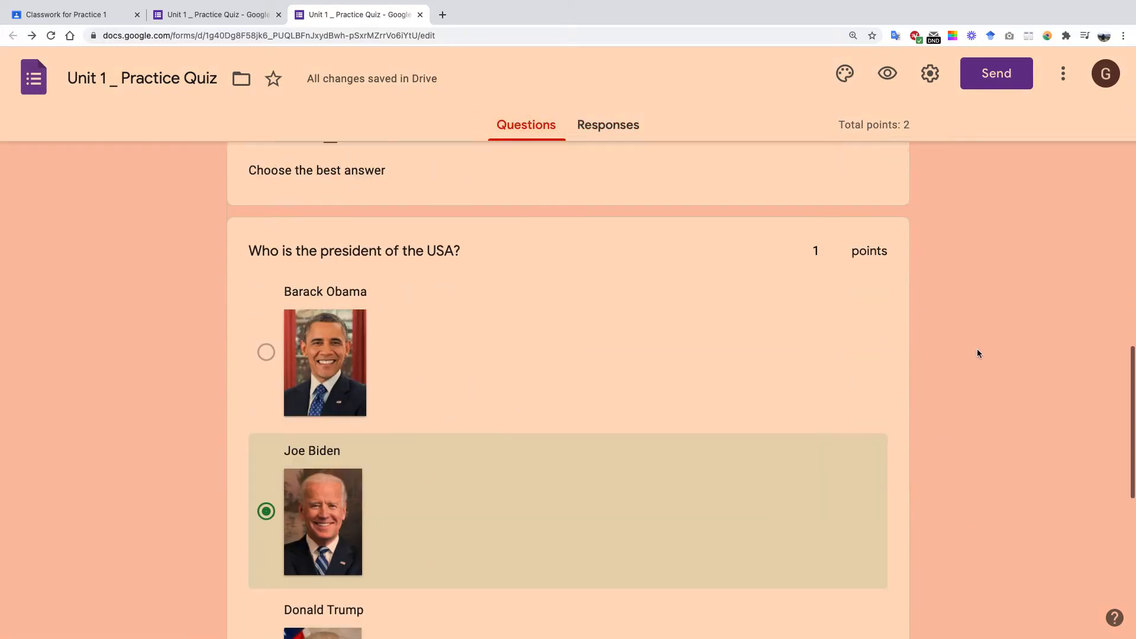
{"action": "scroll", "coordinate": [976, 354], "scroll_direction": "up", "scroll_amount": 20}
{"action": "scroll", "coordinate": [978, 354], "scroll_direction": "up", "scroll_amount": 4}
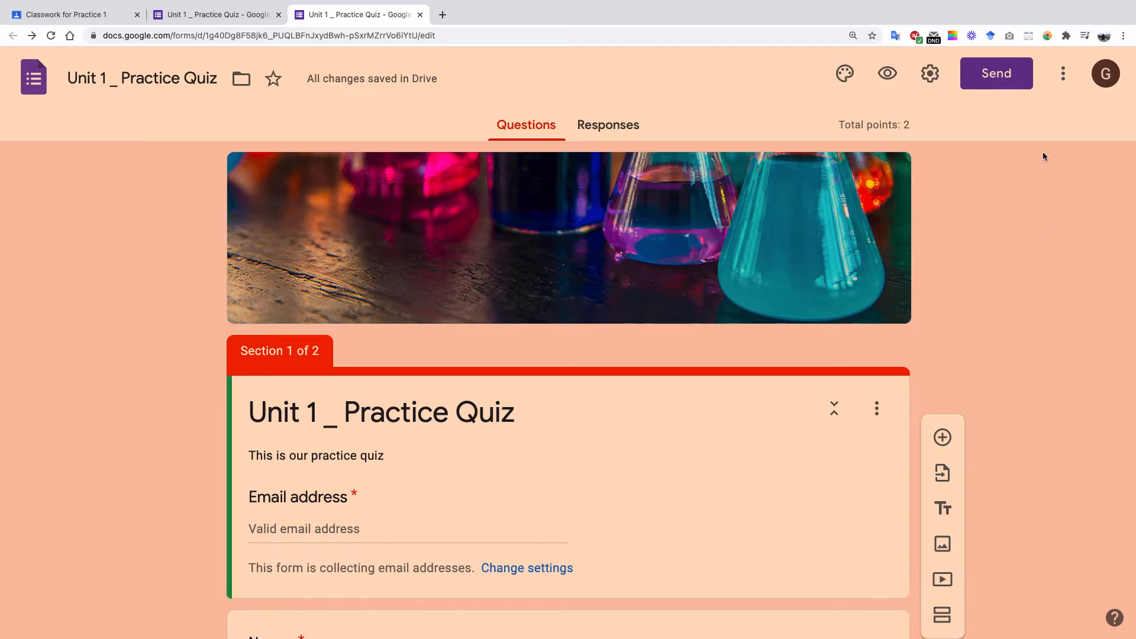
{"action": "left_click", "coordinate": [978, 73]}
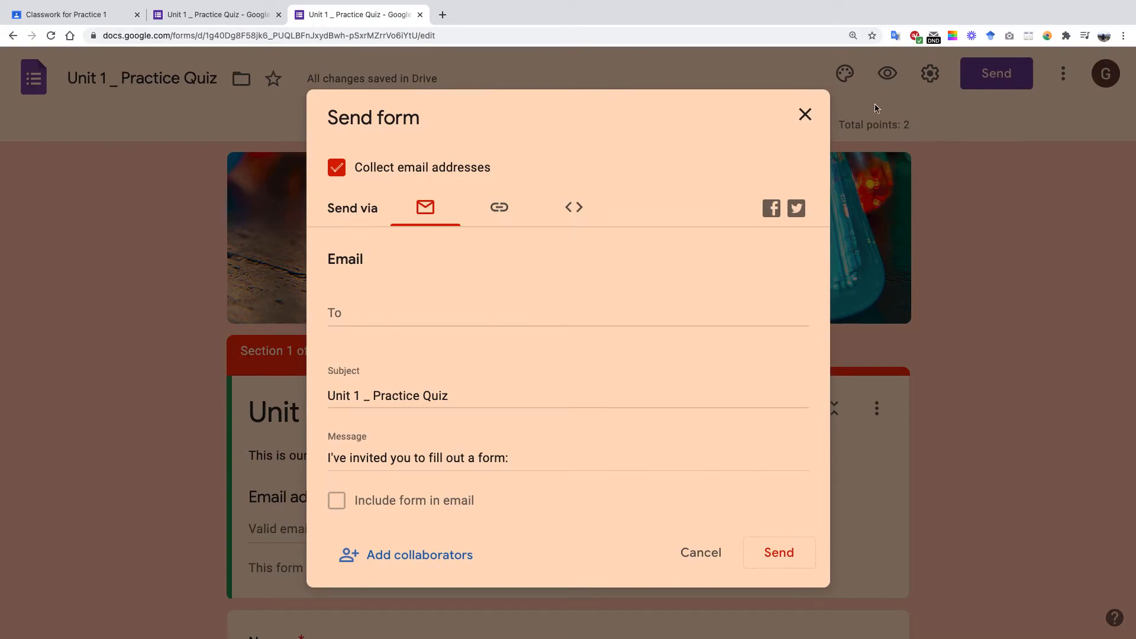
{"action": "left_click", "coordinate": [498, 210]}
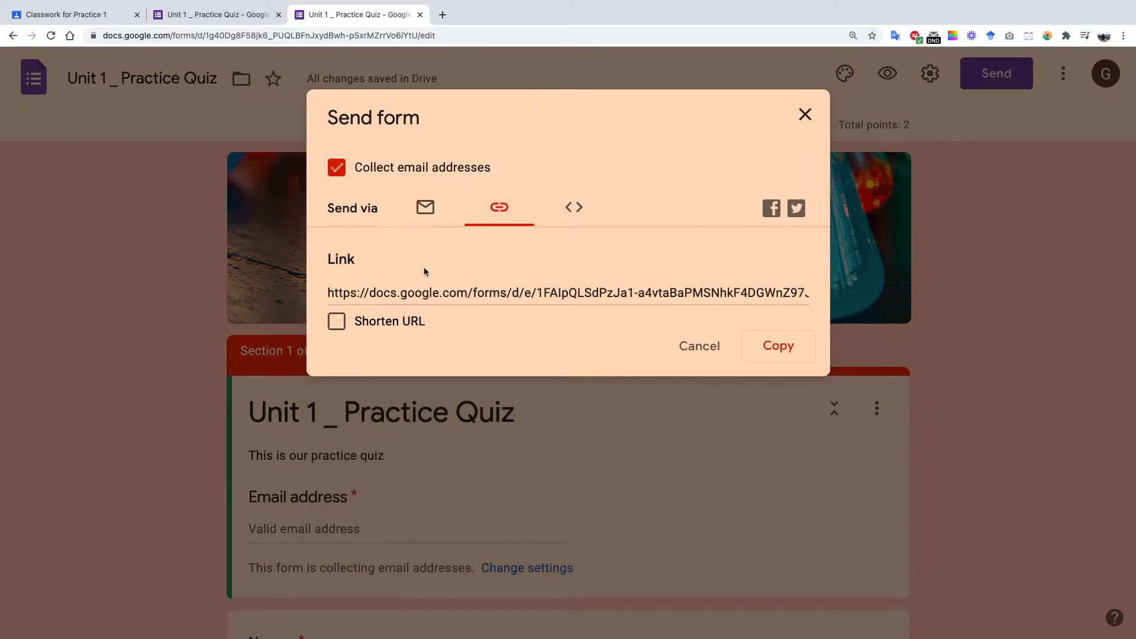
{"action": "left_click", "coordinate": [342, 321]}
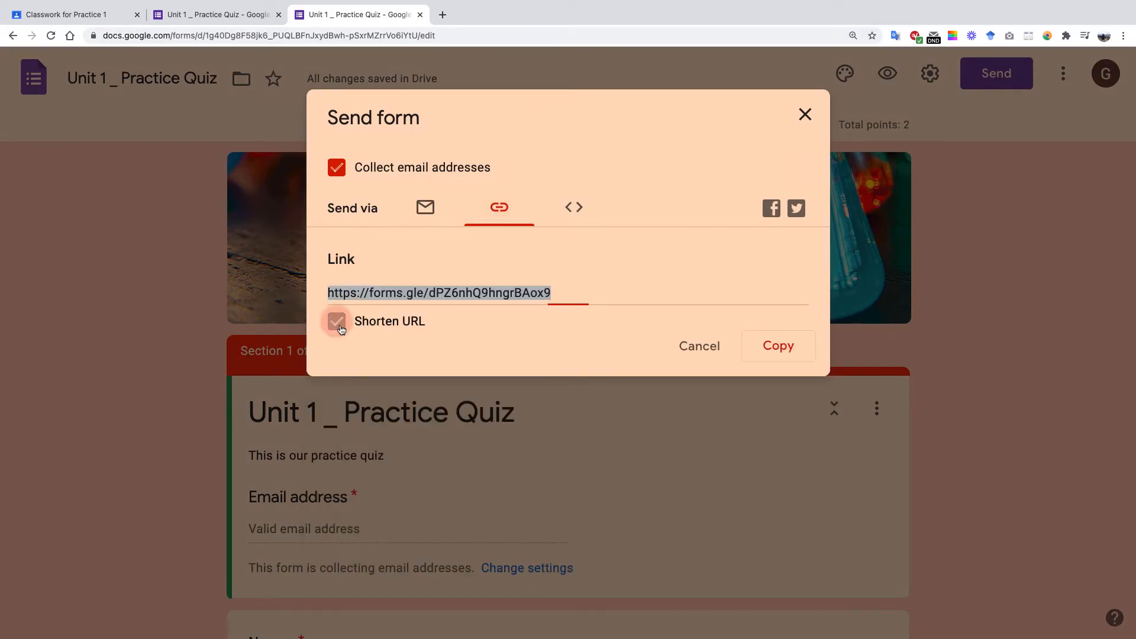
{"action": "left_click", "coordinate": [777, 348]}
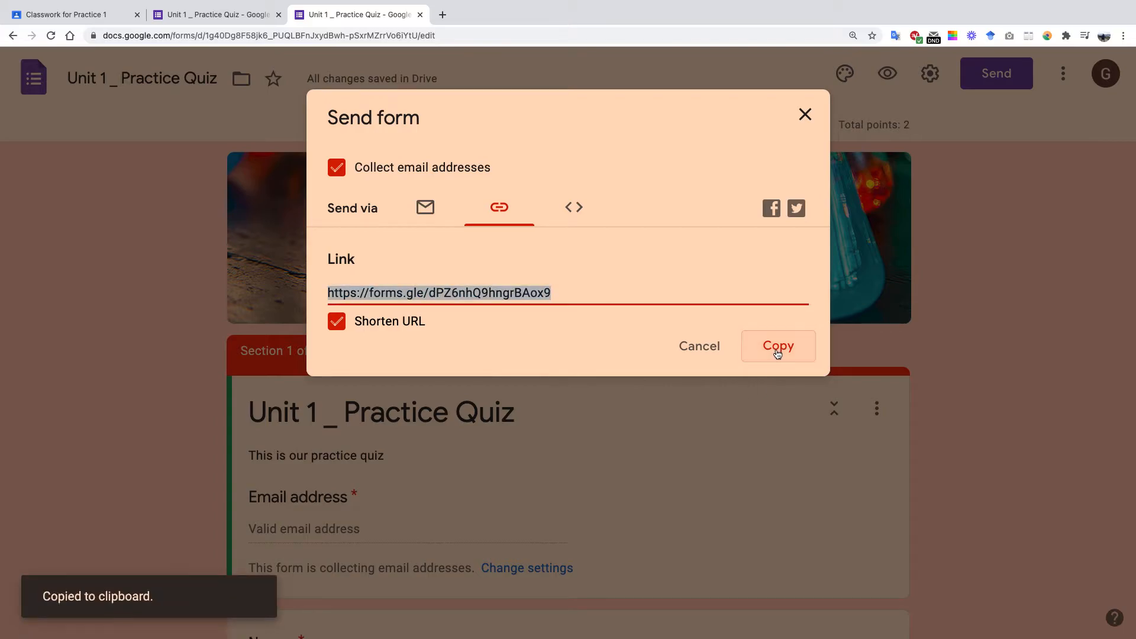
Edit the Unit 1 _ Practice Quiz assignment, add then remove the pasted form link, and save.
{"action": "left_click", "coordinate": [96, 9]}
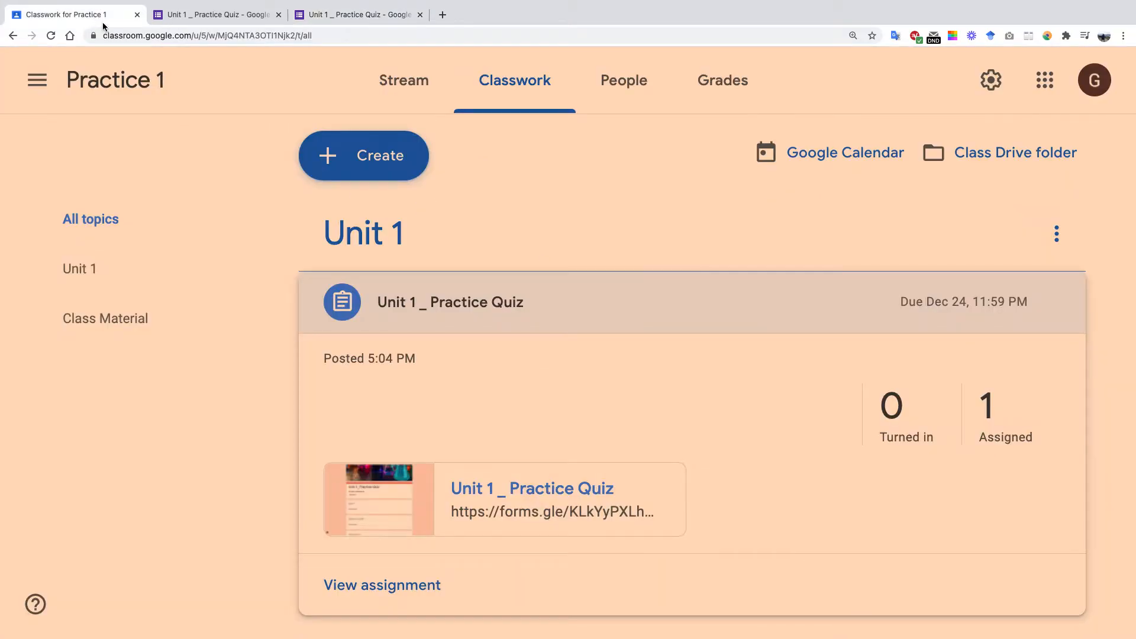
{"action": "left_click", "coordinate": [1057, 302]}
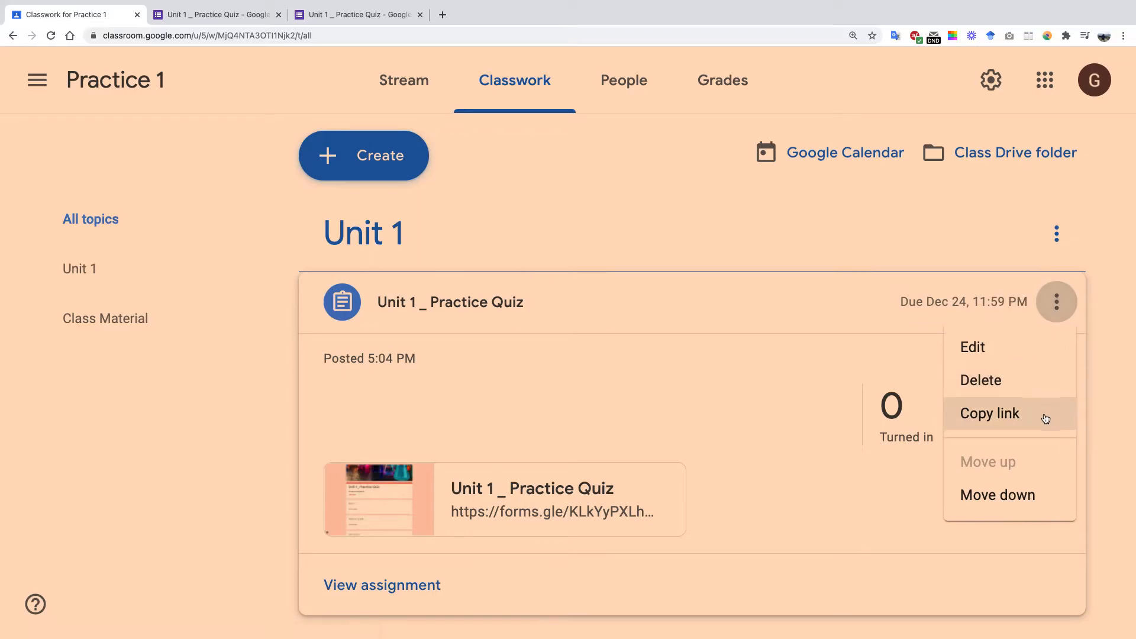
{"action": "left_click", "coordinate": [1022, 364]}
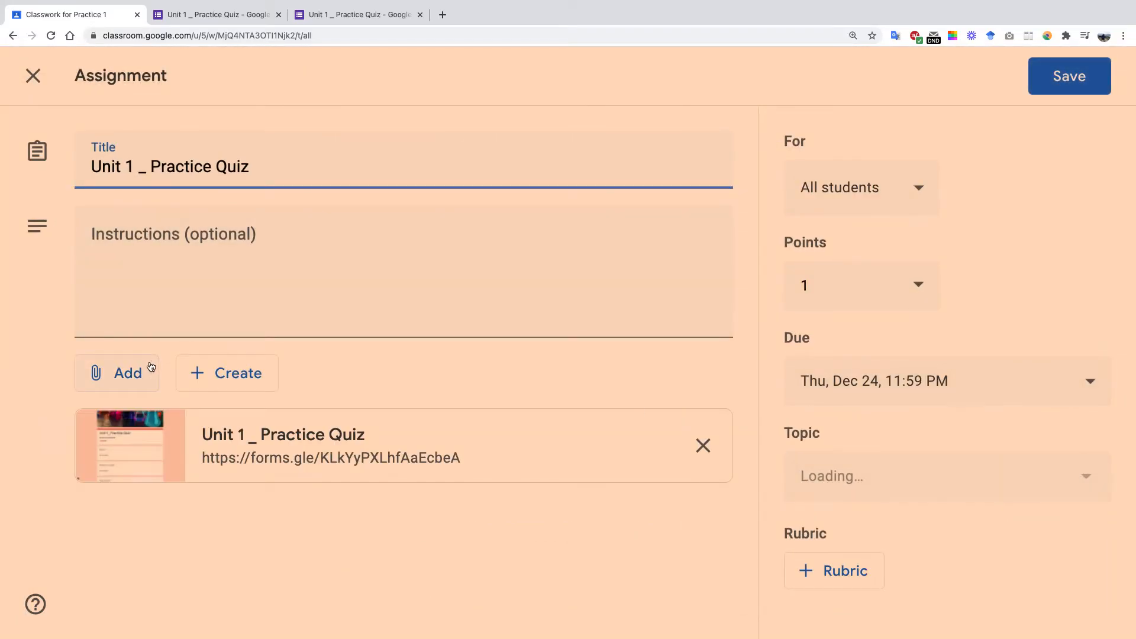
{"action": "left_click", "coordinate": [110, 364]}
{"action": "left_click", "coordinate": [132, 453]}
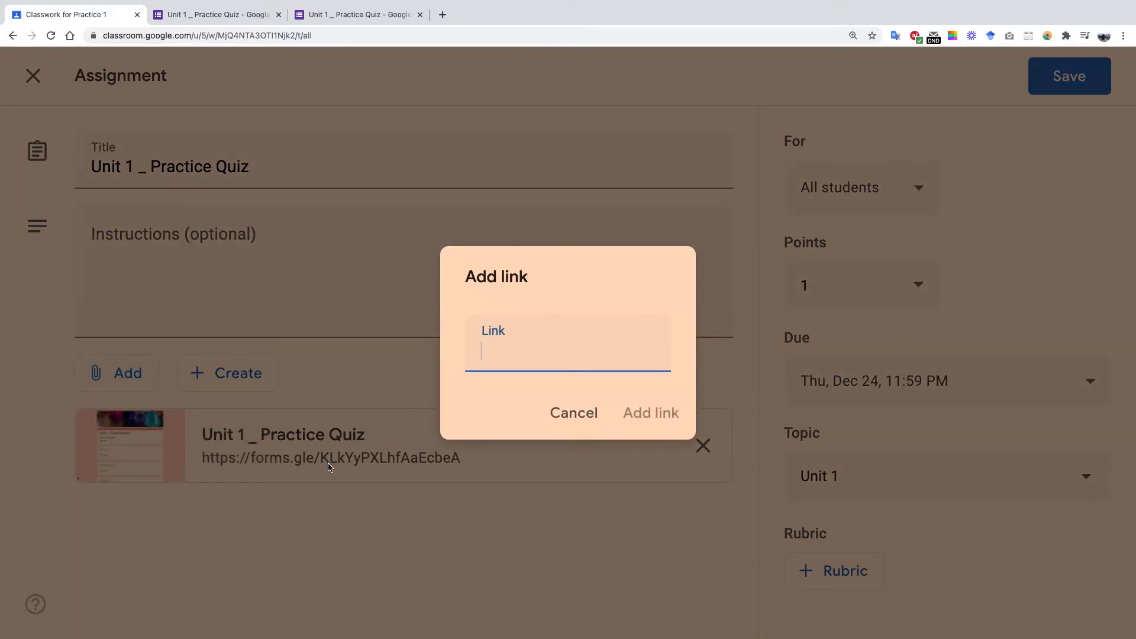
{"action": "key", "text": "super+v"}
{"action": "left_click", "coordinate": [641, 413]}
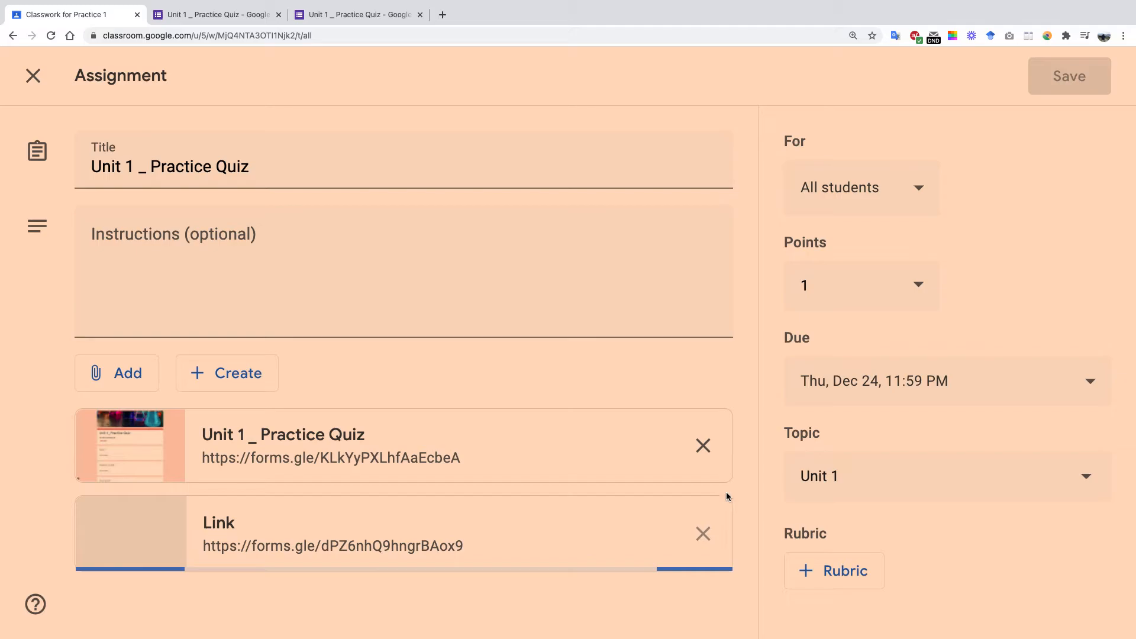
{"action": "left_click", "coordinate": [704, 533]}
{"action": "left_click", "coordinate": [1071, 76]}
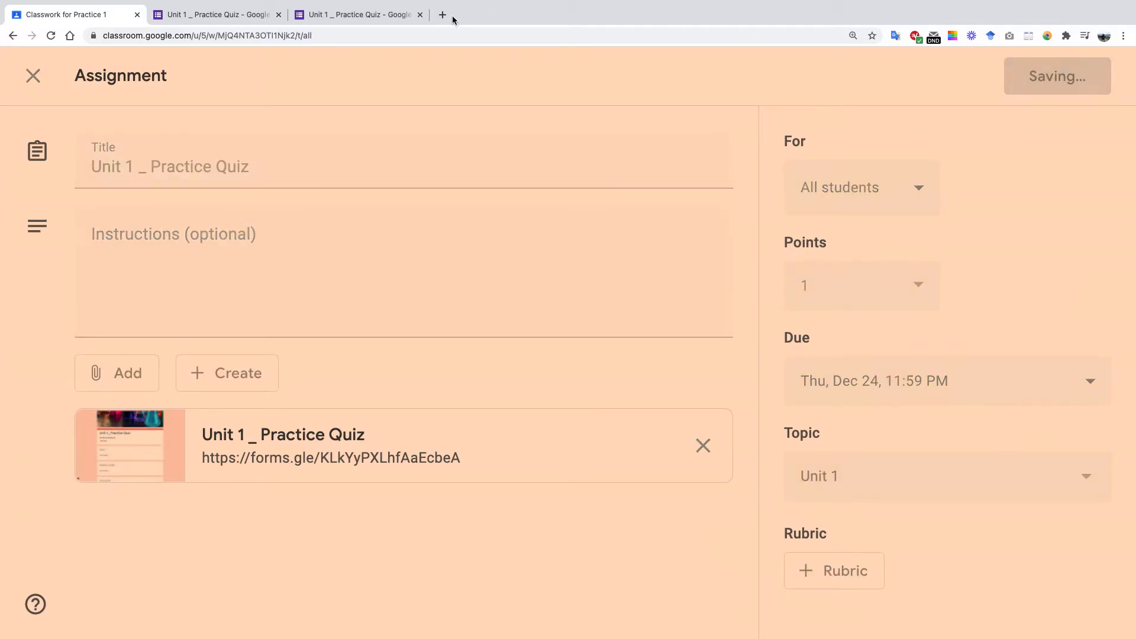
{"action": "left_click", "coordinate": [355, 14]}
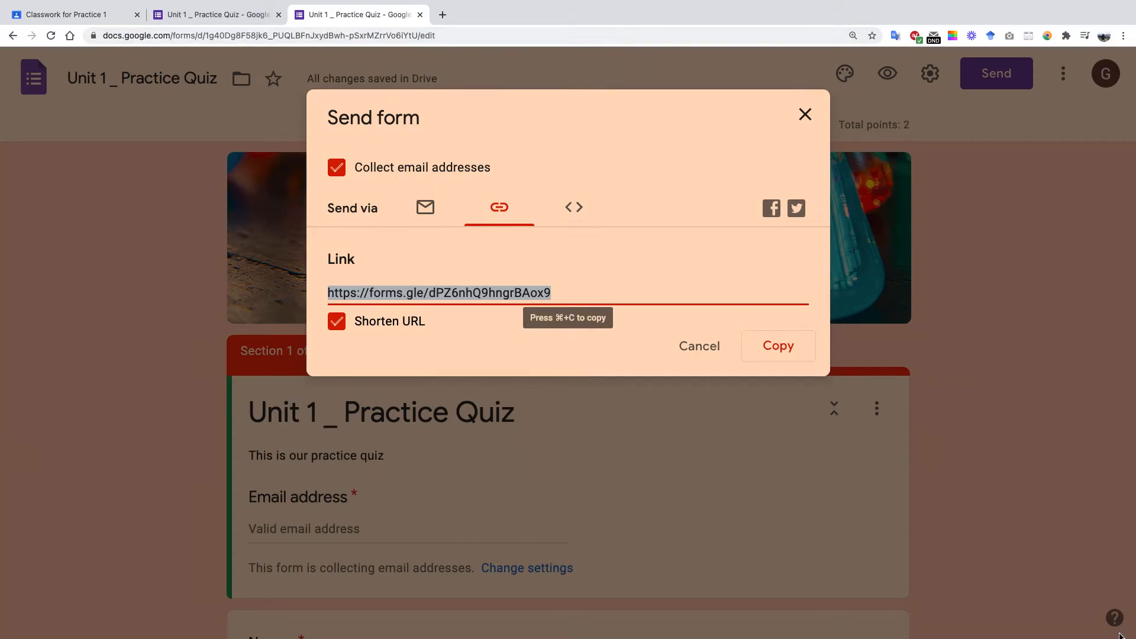
On the Email tab of the Send dialog, enter a recipient's e-mail address.
{"action": "left_click", "coordinate": [430, 206]}
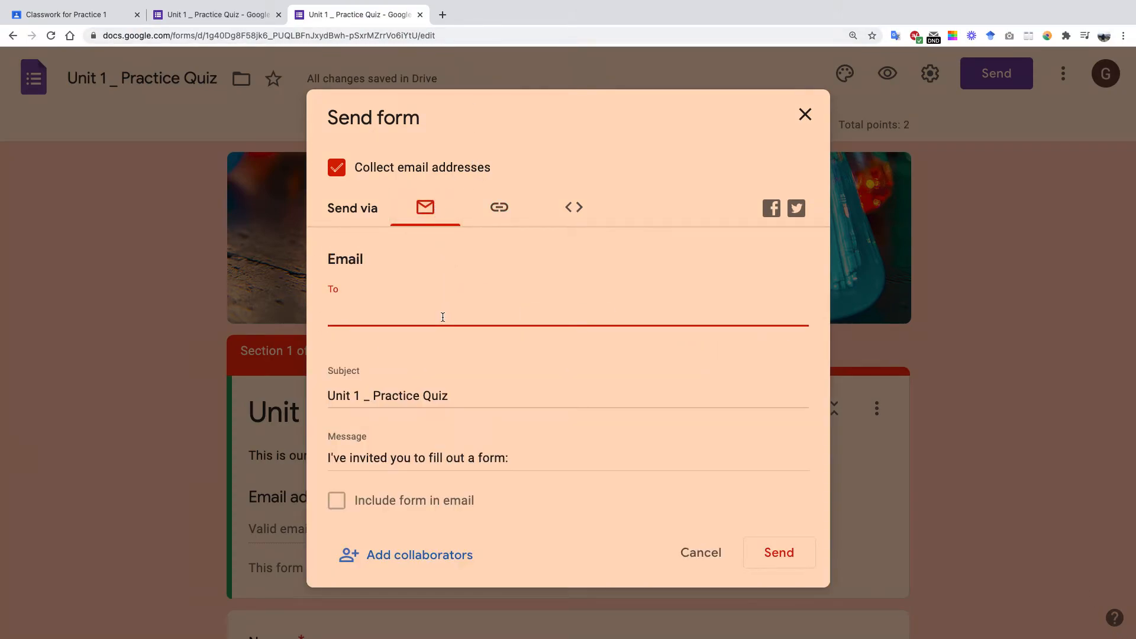
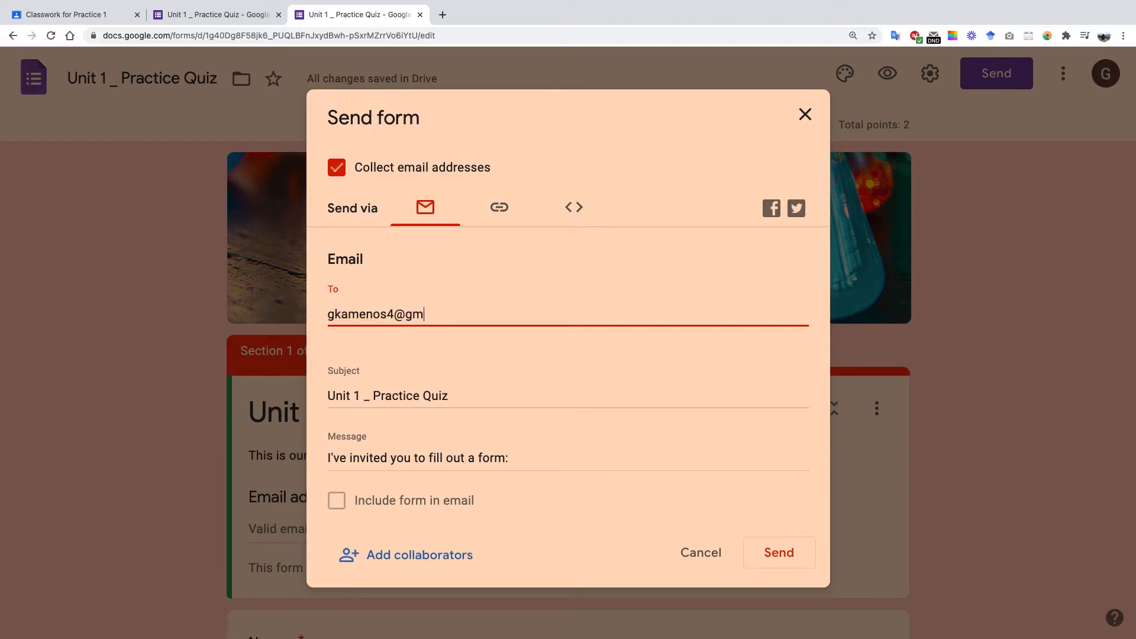
{"action": "scroll", "coordinate": [405, 394], "scroll_direction": "down", "scroll_amount": 1}
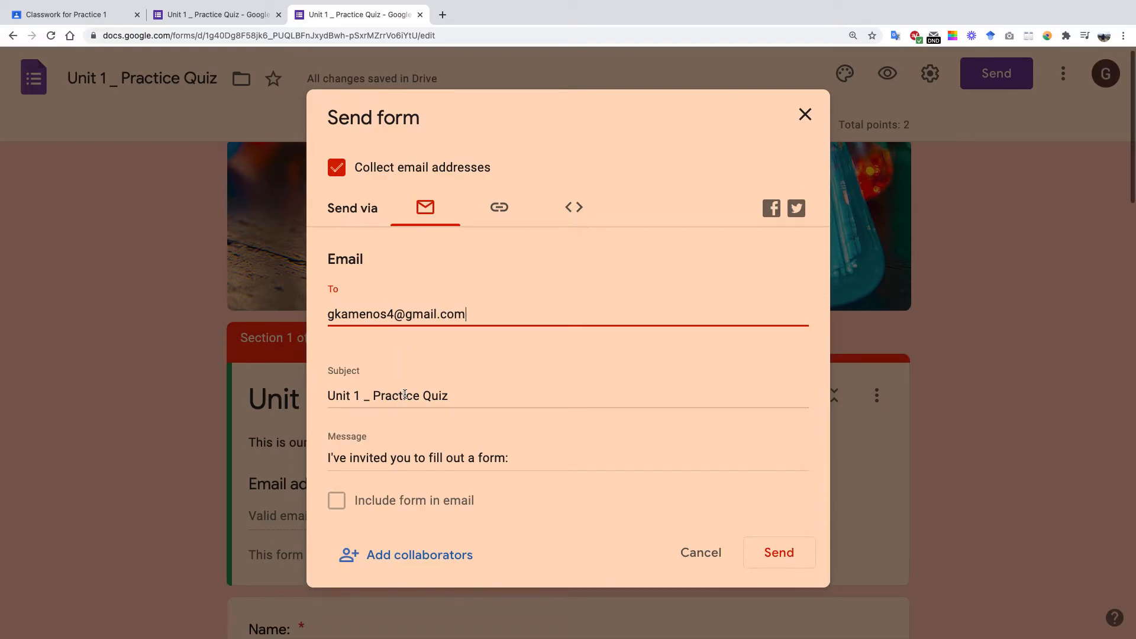
{"action": "left_click", "coordinate": [337, 504]}
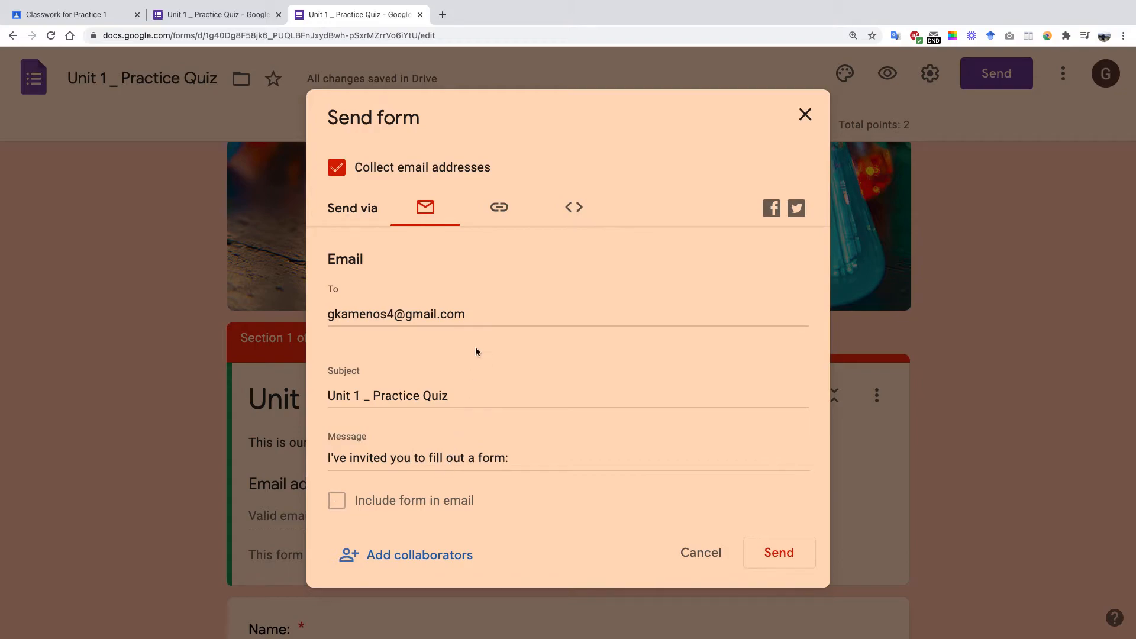
{"action": "left_click", "coordinate": [472, 312]}
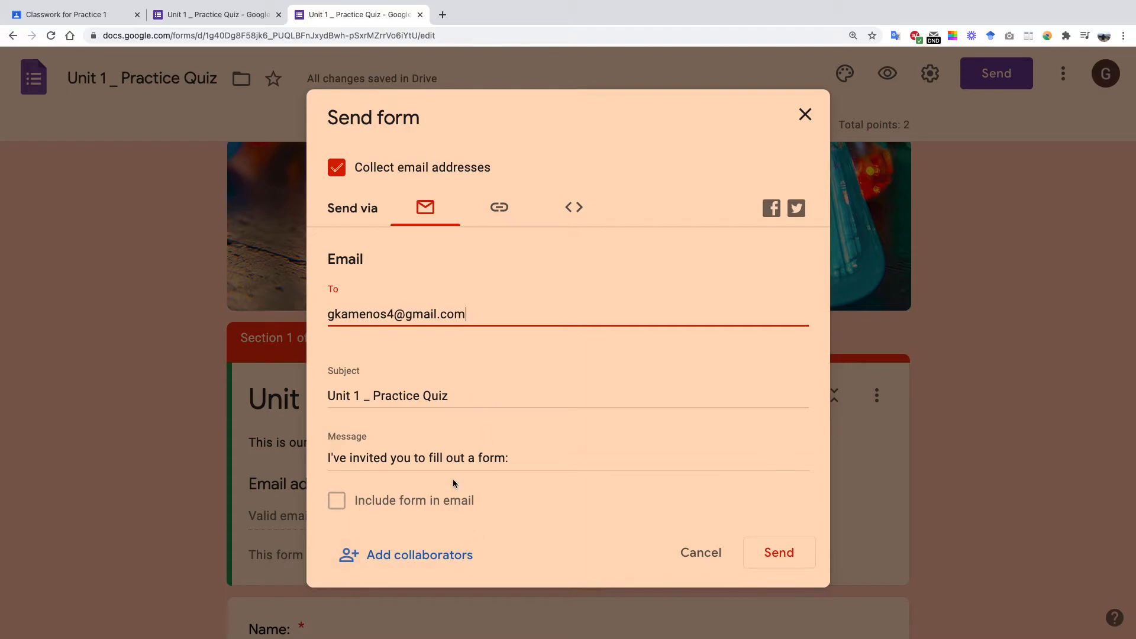
{"action": "left_click", "coordinate": [456, 456]}
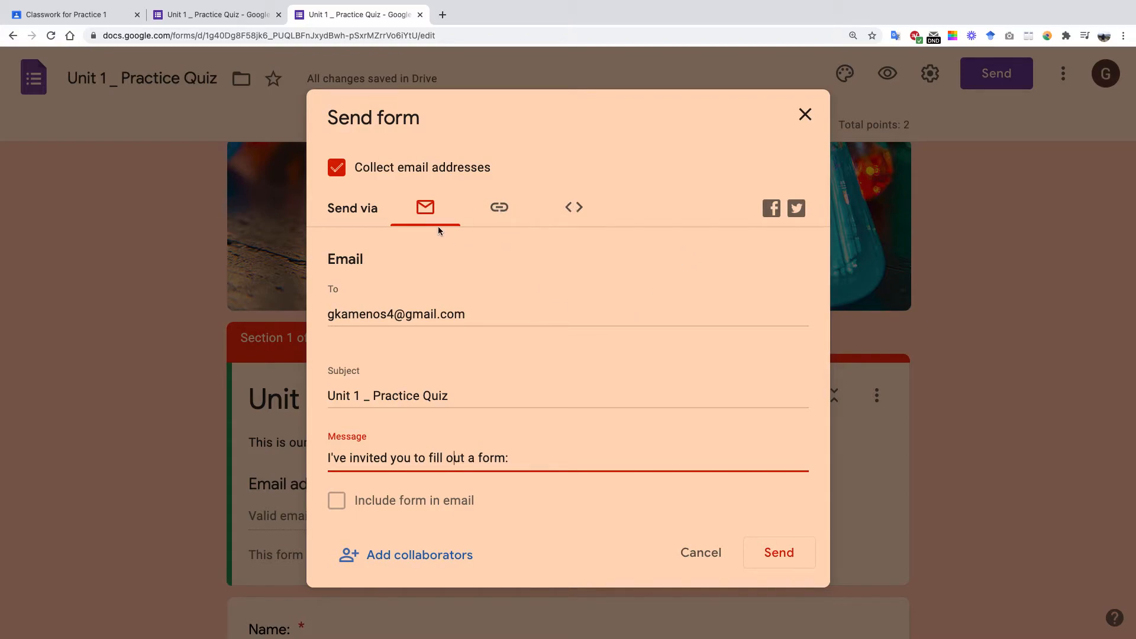
View the 640 × 1311 px embed HTML and the short link, then cancel without sending.
{"action": "left_click", "coordinate": [574, 206]}
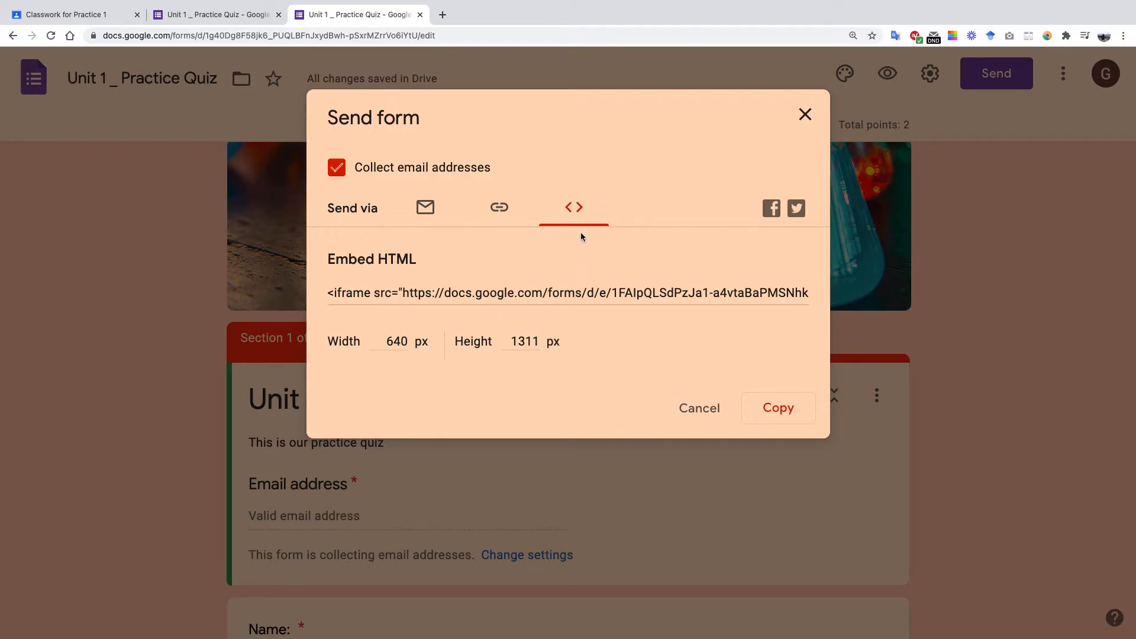
{"action": "left_click", "coordinate": [499, 216]}
{"action": "left_click", "coordinate": [690, 349]}
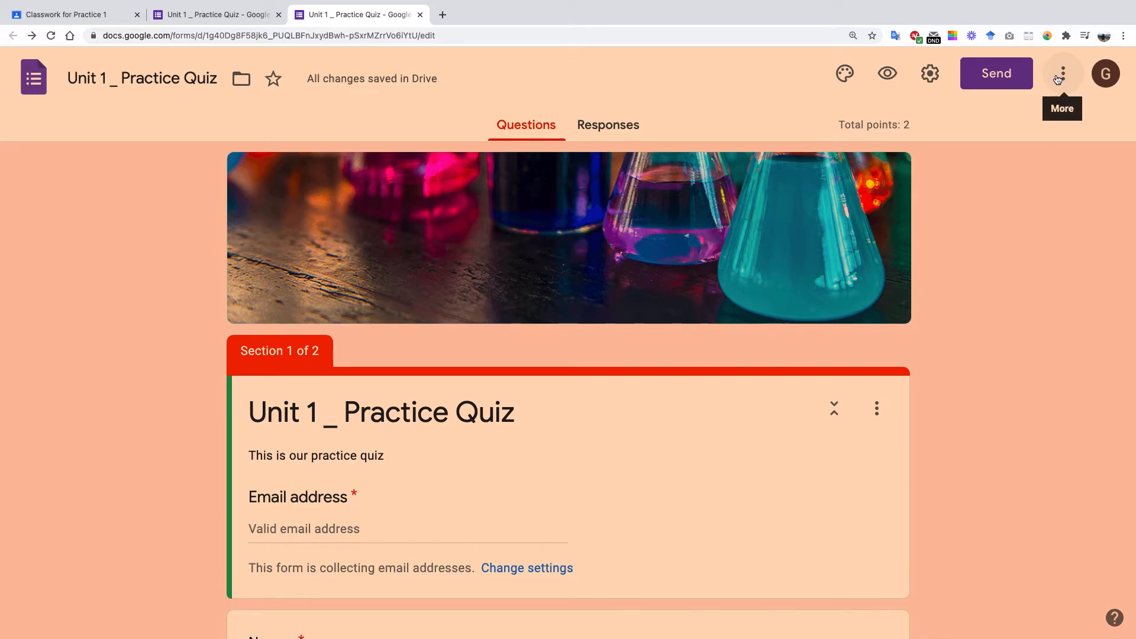
Make a copy of the quiz, removing 'Copy of' and renaming it 'Unit 2 _ Practice Quiz'.
{"action": "left_click", "coordinate": [1059, 79]}
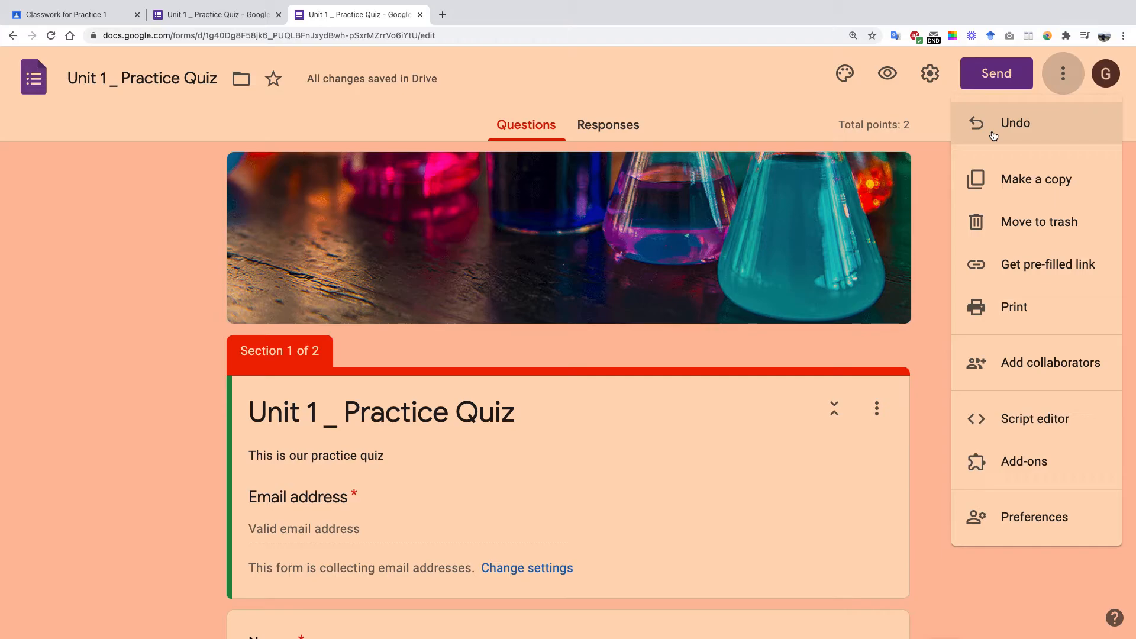
{"action": "left_click", "coordinate": [991, 182]}
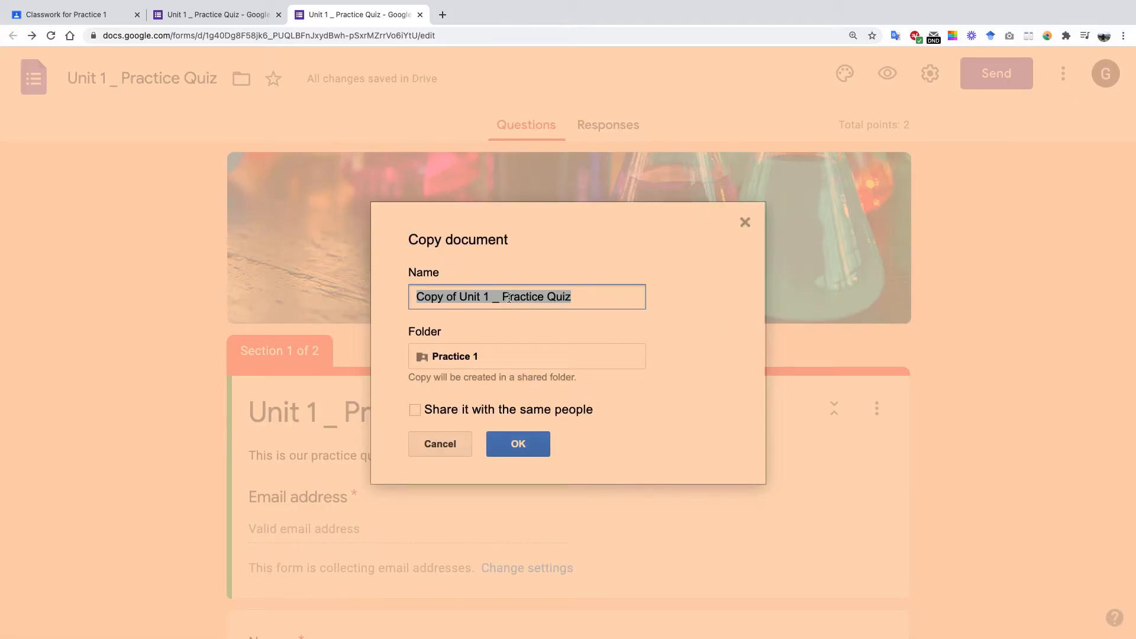
{"action": "left_click", "coordinate": [448, 297]}
{"action": "left_click_drag", "start_coordinate": [461, 296], "coordinate": [411, 294]}
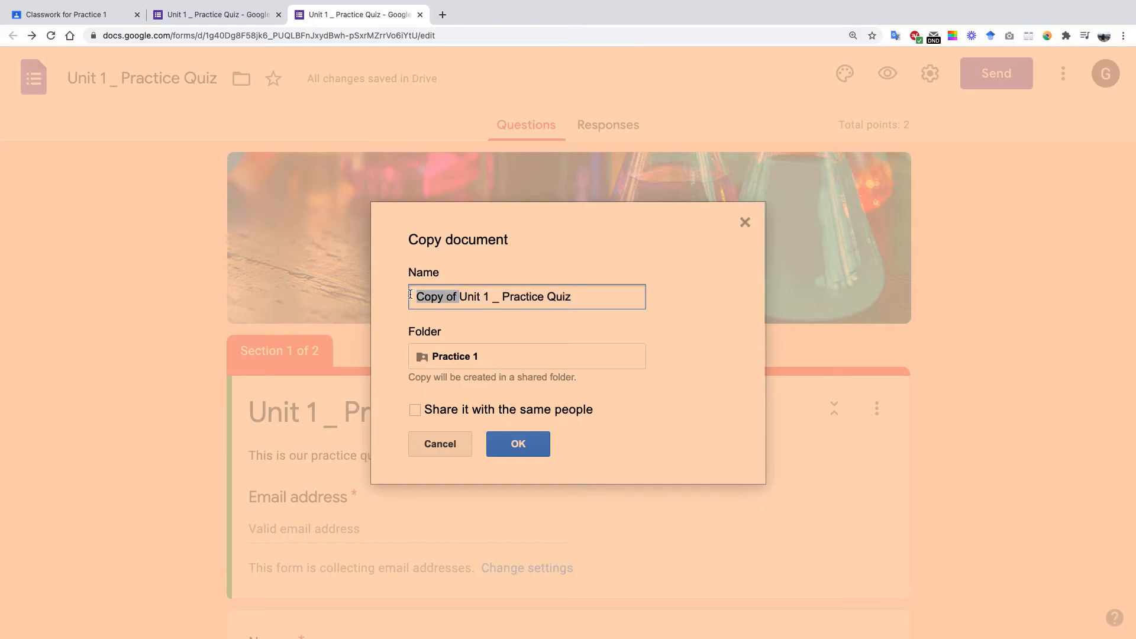
{"action": "key", "text": "BackSpace"}
{"action": "key", "text": "BackSpace"}
{"action": "type", "text": "2"}
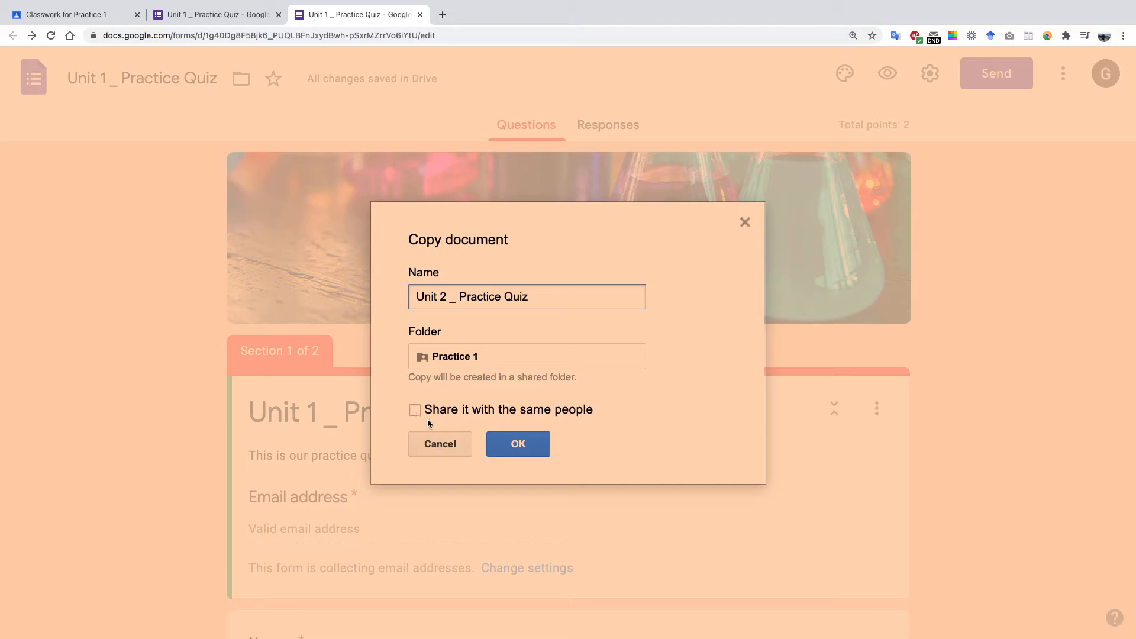
{"action": "left_click", "coordinate": [513, 444]}
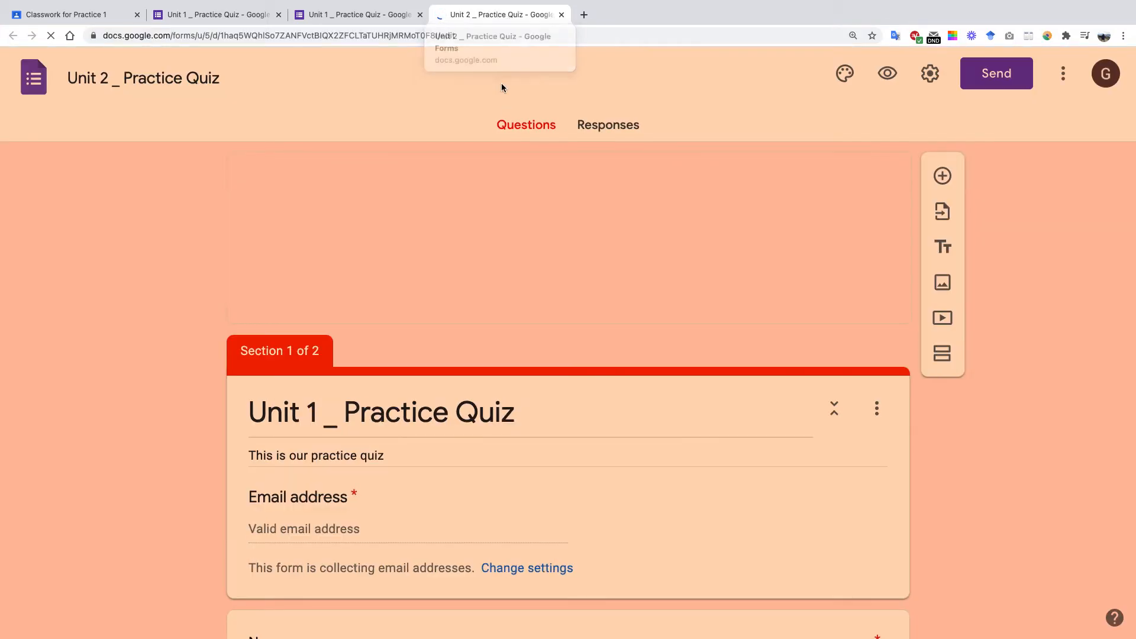
Scroll through the copied quiz's sections and questions down to the favorite color question.
{"action": "scroll", "coordinate": [580, 269], "scroll_direction": "down", "scroll_amount": 15}
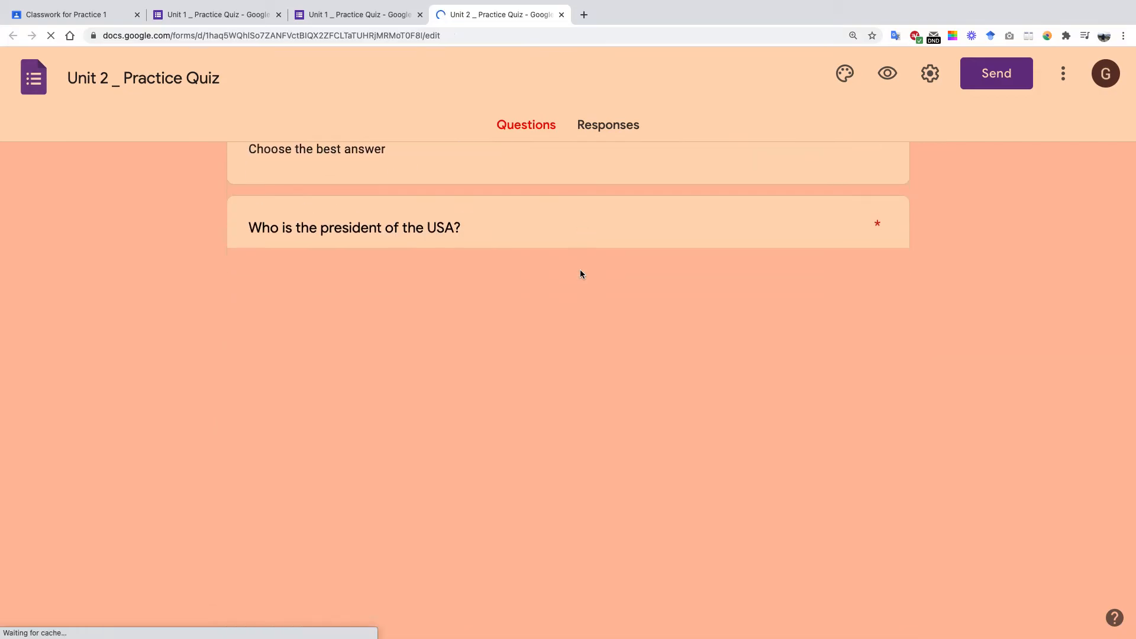
{"action": "scroll", "coordinate": [580, 269], "scroll_direction": "down", "scroll_amount": 2}
{"action": "scroll", "coordinate": [580, 269], "scroll_direction": "up", "scroll_amount": 5}
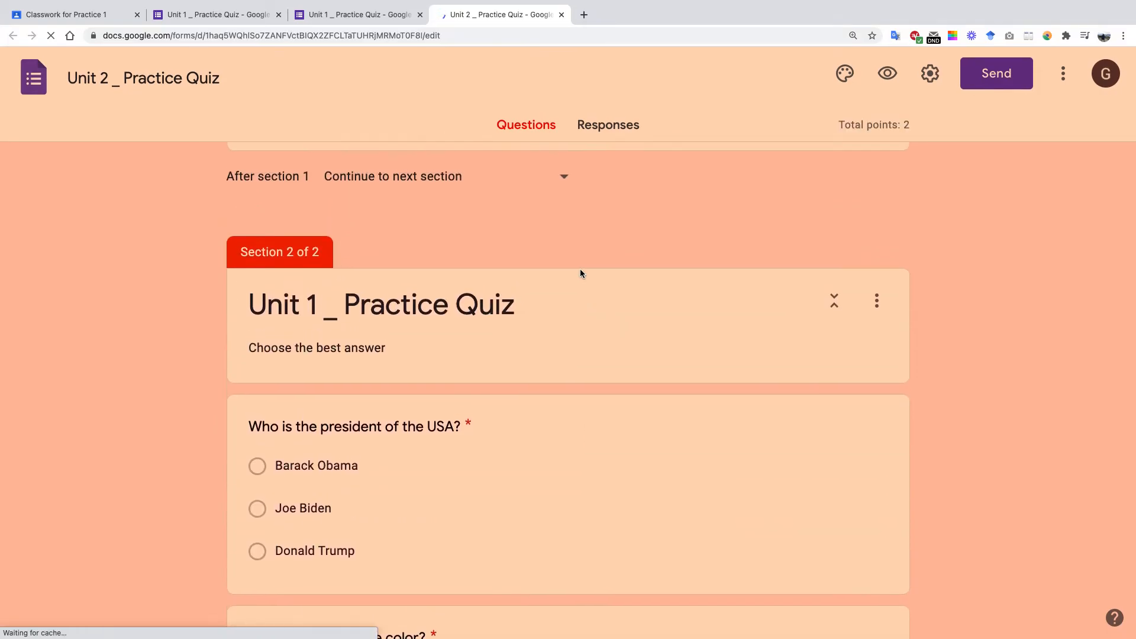
{"action": "scroll", "coordinate": [580, 269], "scroll_direction": "down", "scroll_amount": 10}
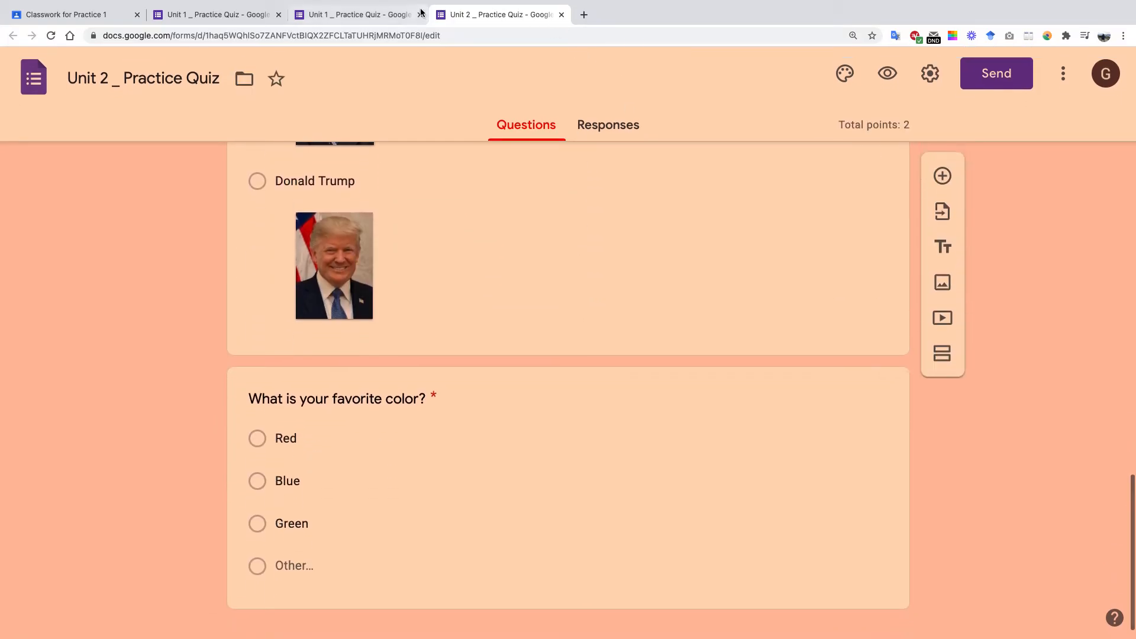
Close the Unit 2 copy and open the pre-filled version of the Unit 1 quiz.
{"action": "left_click", "coordinate": [562, 14]}
{"action": "left_click", "coordinate": [1063, 73]}
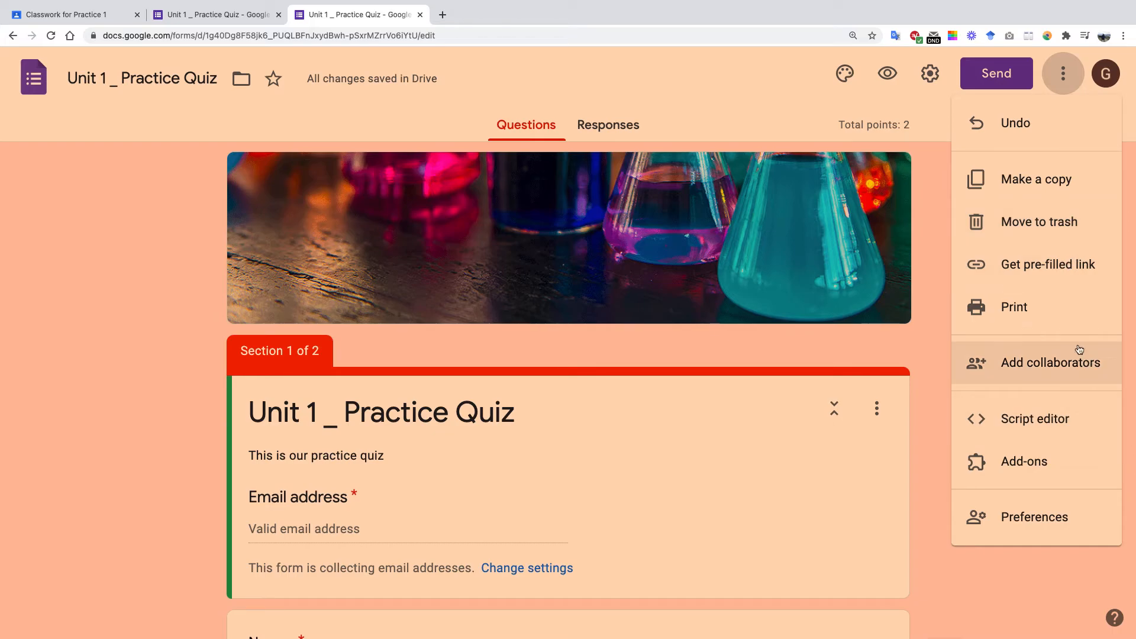
{"action": "left_click", "coordinate": [1042, 264]}
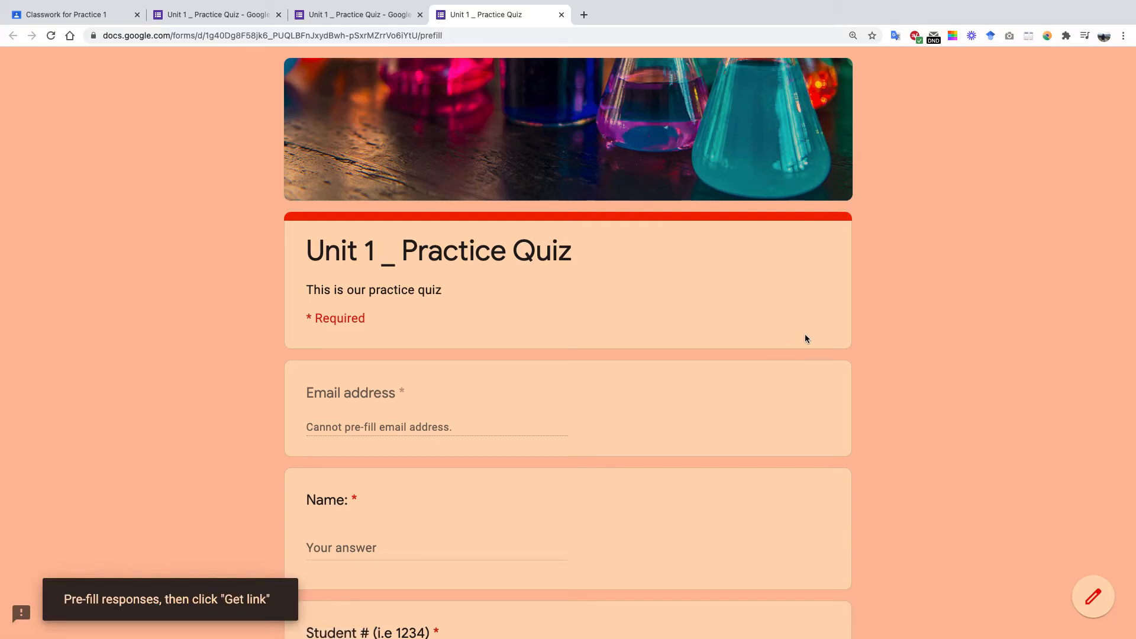
Generate the pre-filled response link for Unit 1 _ Practice Quiz.
{"action": "scroll", "coordinate": [787, 341], "scroll_direction": "down", "scroll_amount": 17}
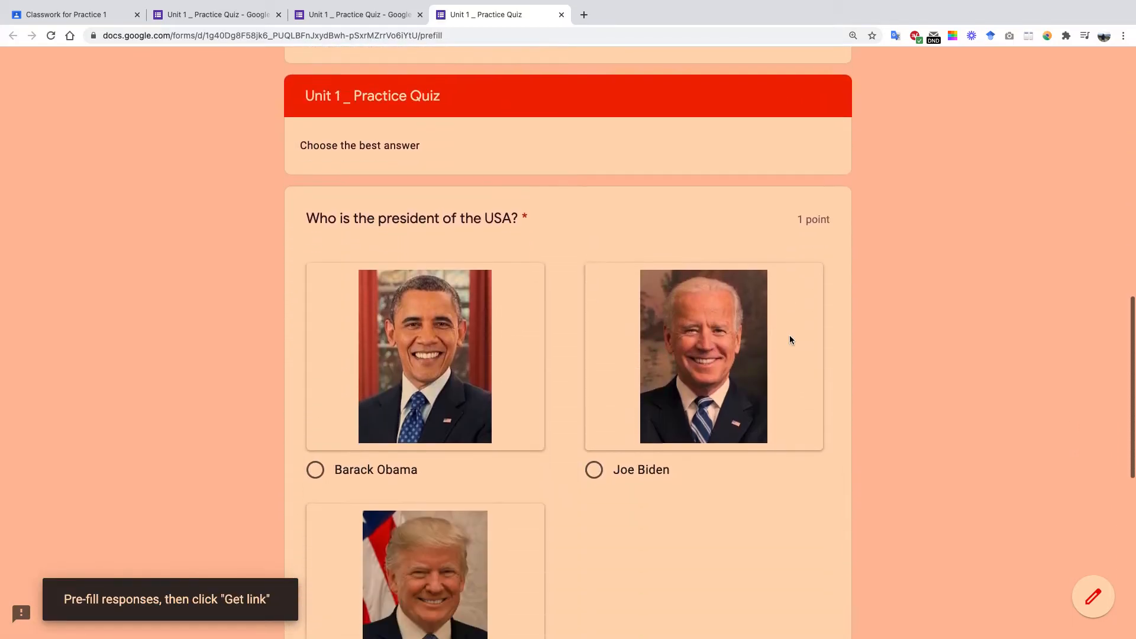
{"action": "scroll", "coordinate": [791, 339], "scroll_direction": "down", "scroll_amount": 4}
{"action": "scroll", "coordinate": [790, 339], "scroll_direction": "up", "scroll_amount": 20}
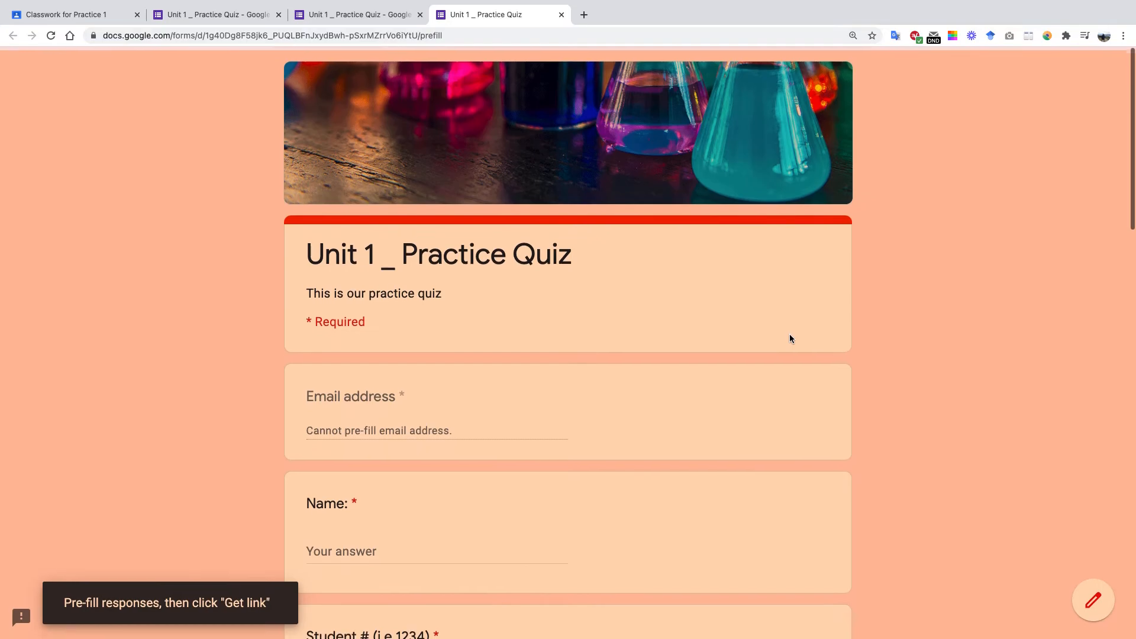
{"action": "scroll", "coordinate": [790, 338], "scroll_direction": "down", "scroll_amount": 10}
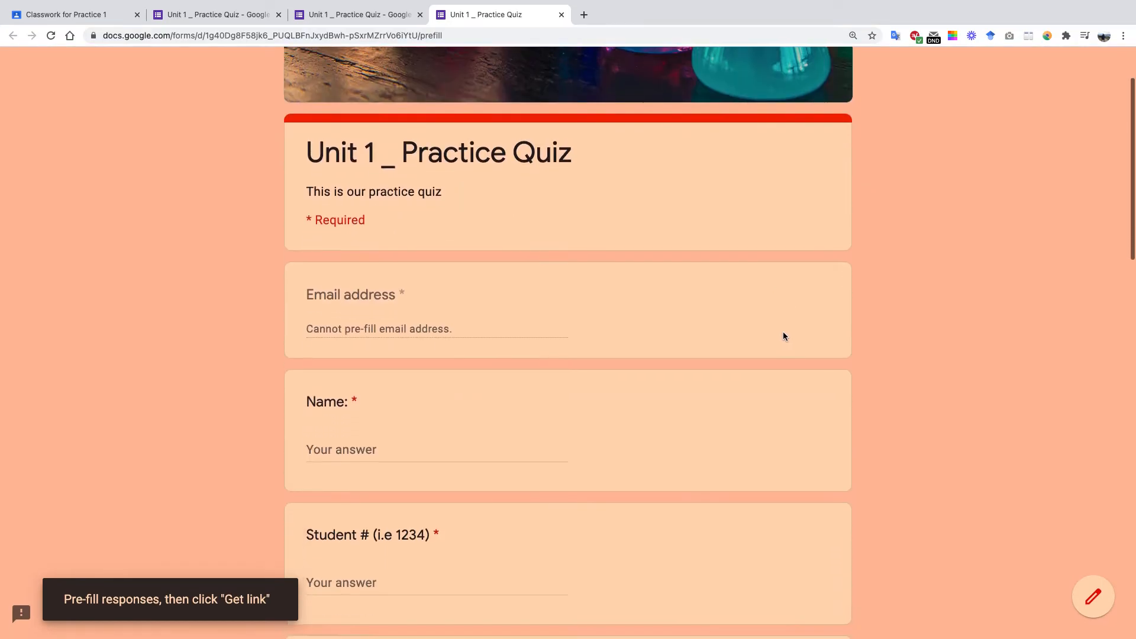
{"action": "scroll", "coordinate": [760, 330], "scroll_direction": "down", "scroll_amount": 8}
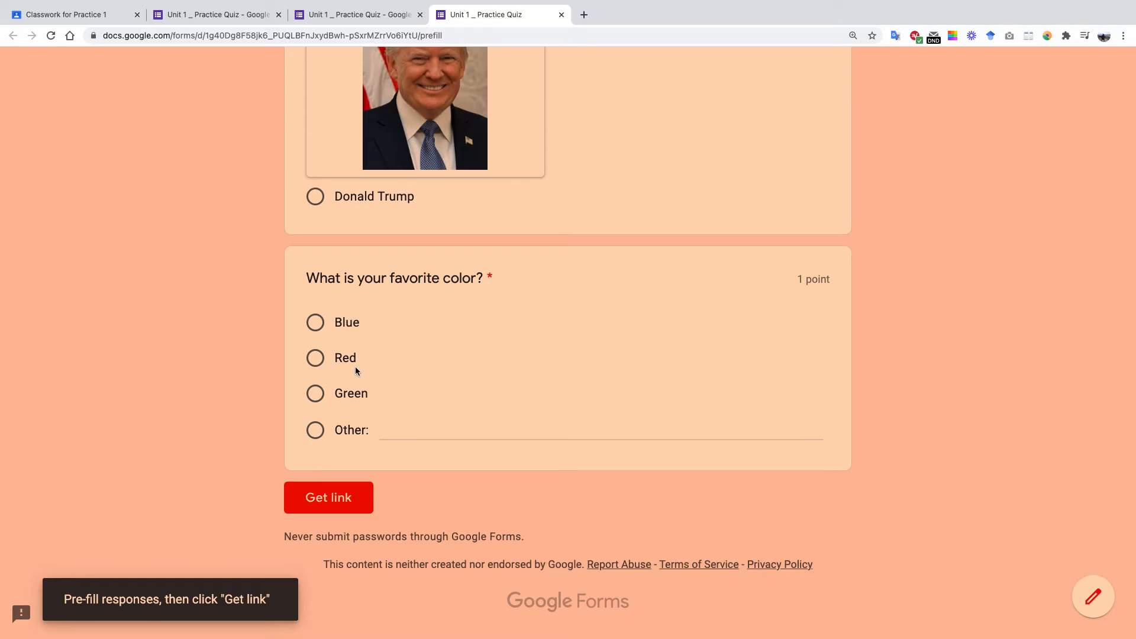
{"action": "left_click", "coordinate": [356, 509]}
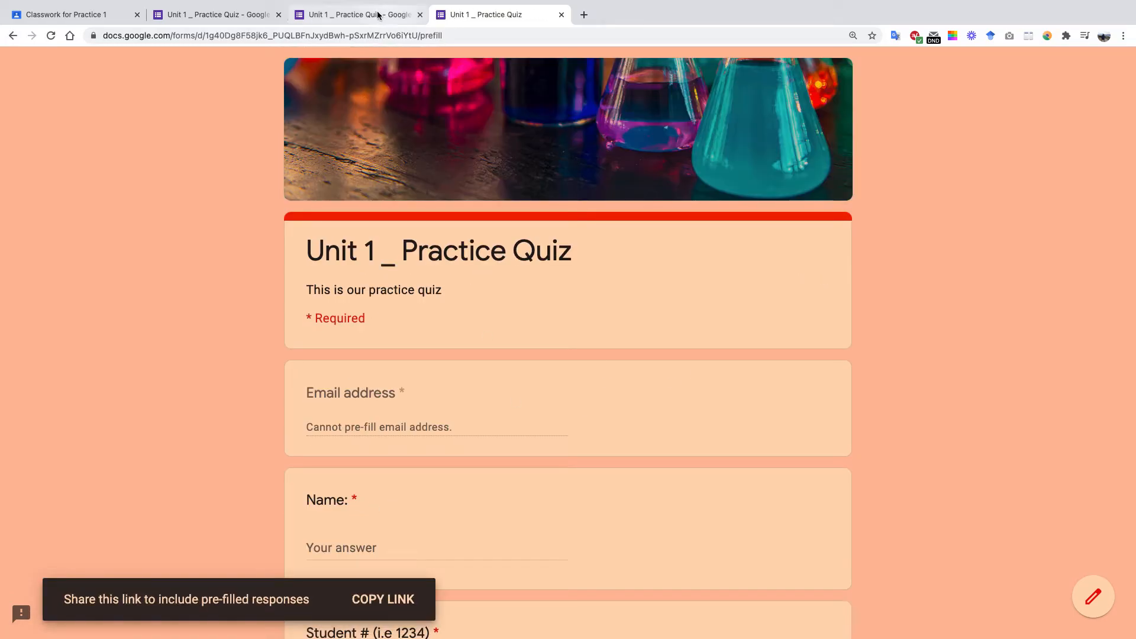
{"action": "scroll", "coordinate": [609, 435], "scroll_direction": "down", "scroll_amount": 18}
{"action": "scroll", "coordinate": [592, 355], "scroll_direction": "up", "scroll_amount": 11}
{"action": "scroll", "coordinate": [583, 310], "scroll_direction": "down", "scroll_amount": 7}
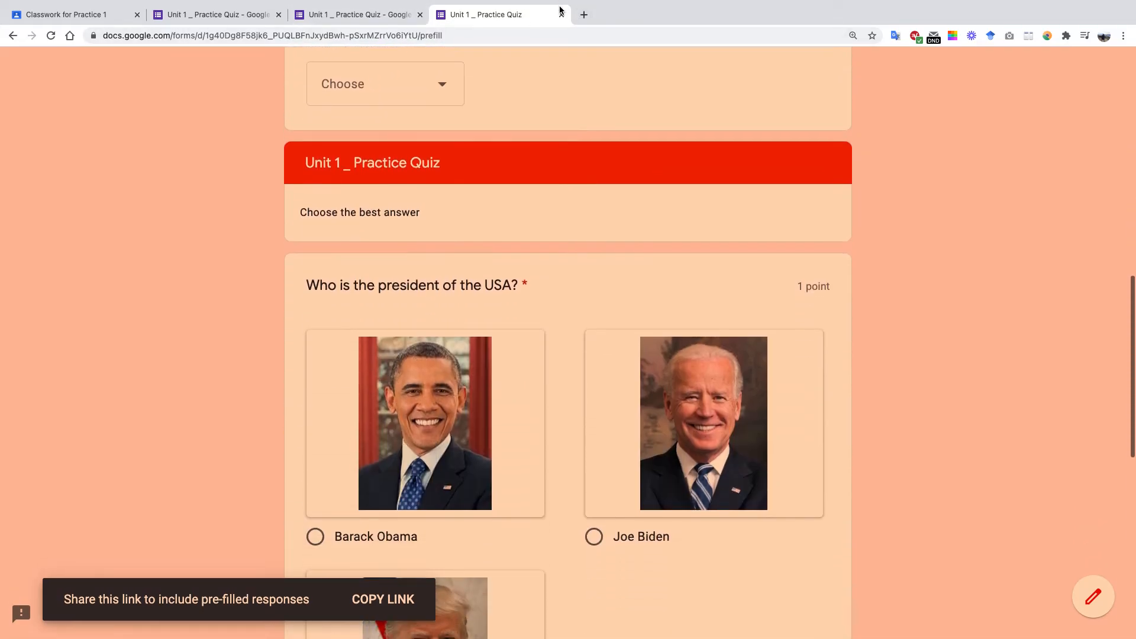
{"action": "left_click", "coordinate": [562, 14]}
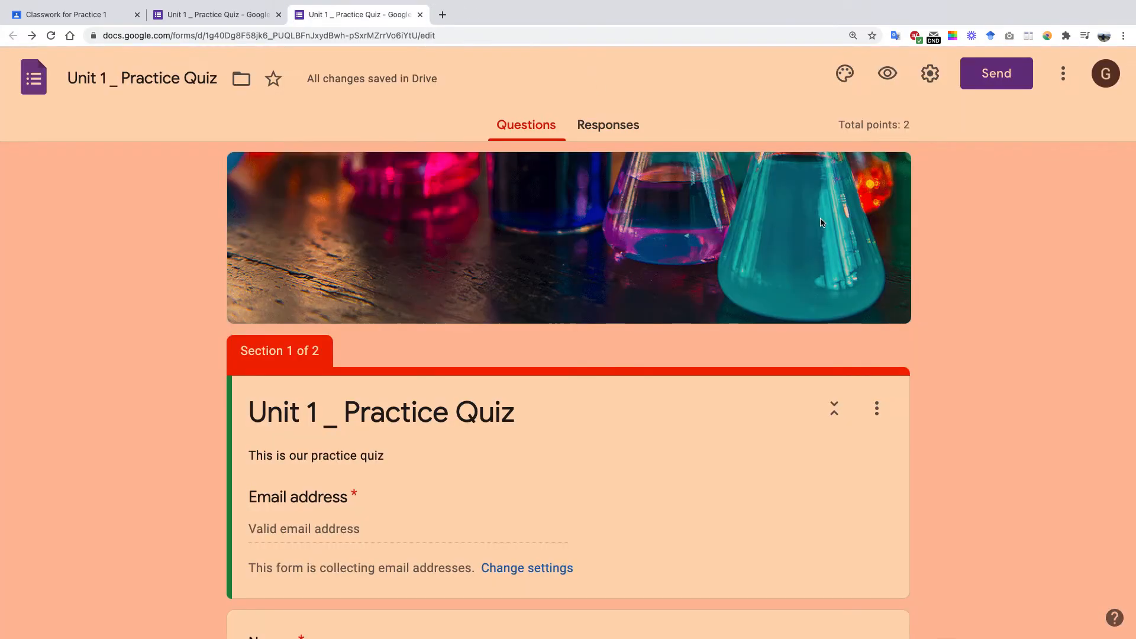
{"action": "left_click", "coordinate": [1064, 74]}
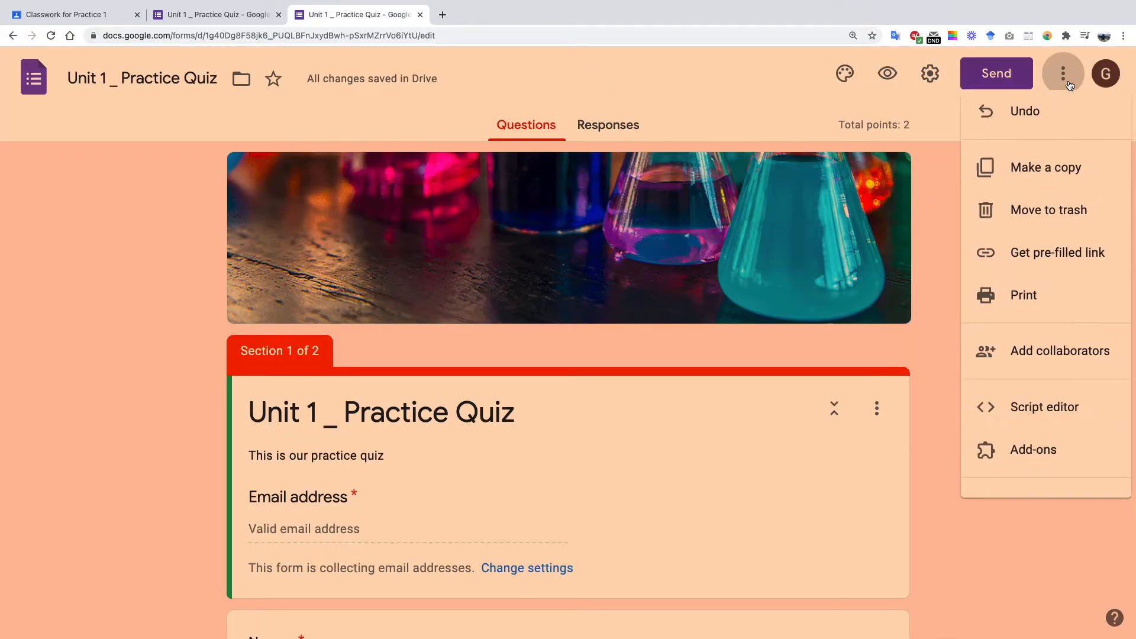
{"action": "left_click", "coordinate": [1041, 318]}
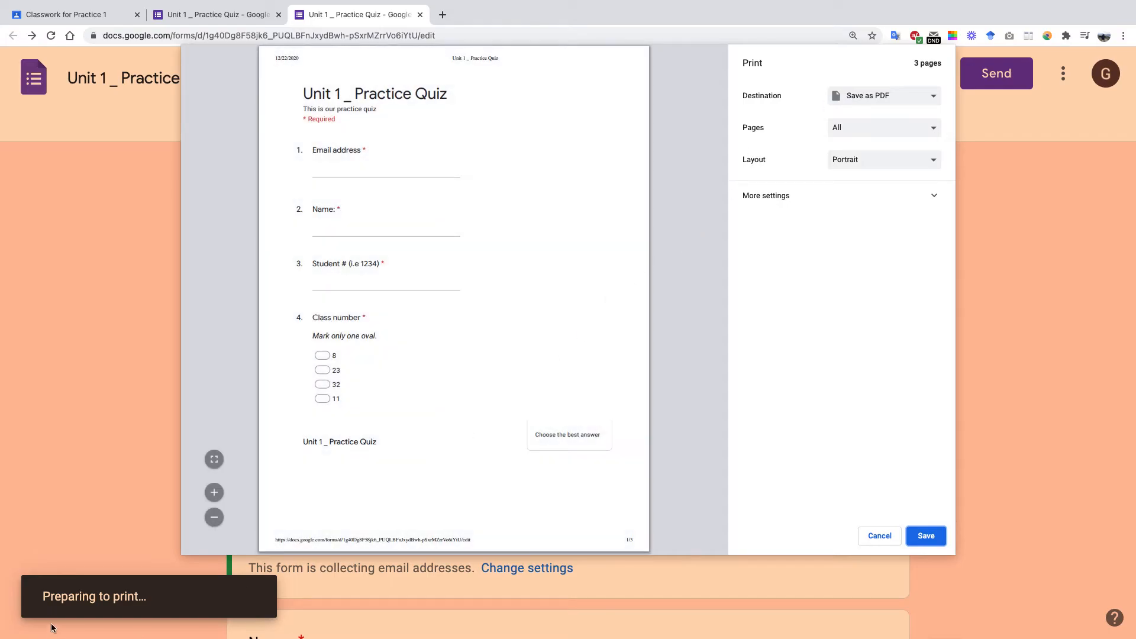
{"action": "left_click", "coordinate": [213, 493]}
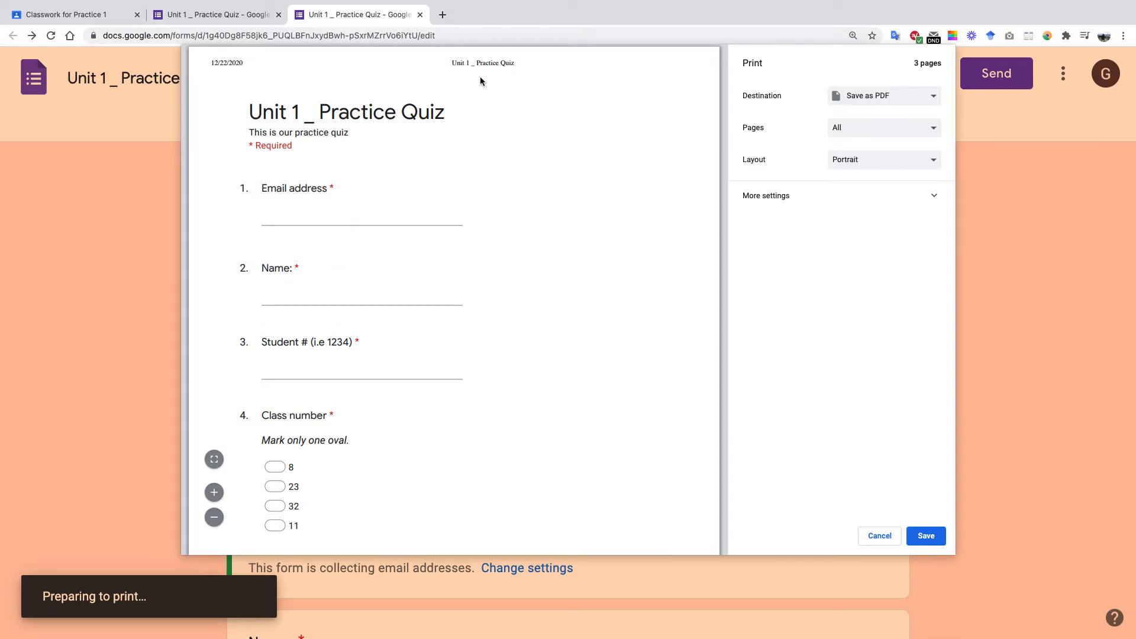
{"action": "scroll", "coordinate": [454, 294], "scroll_direction": "down", "scroll_amount": 8}
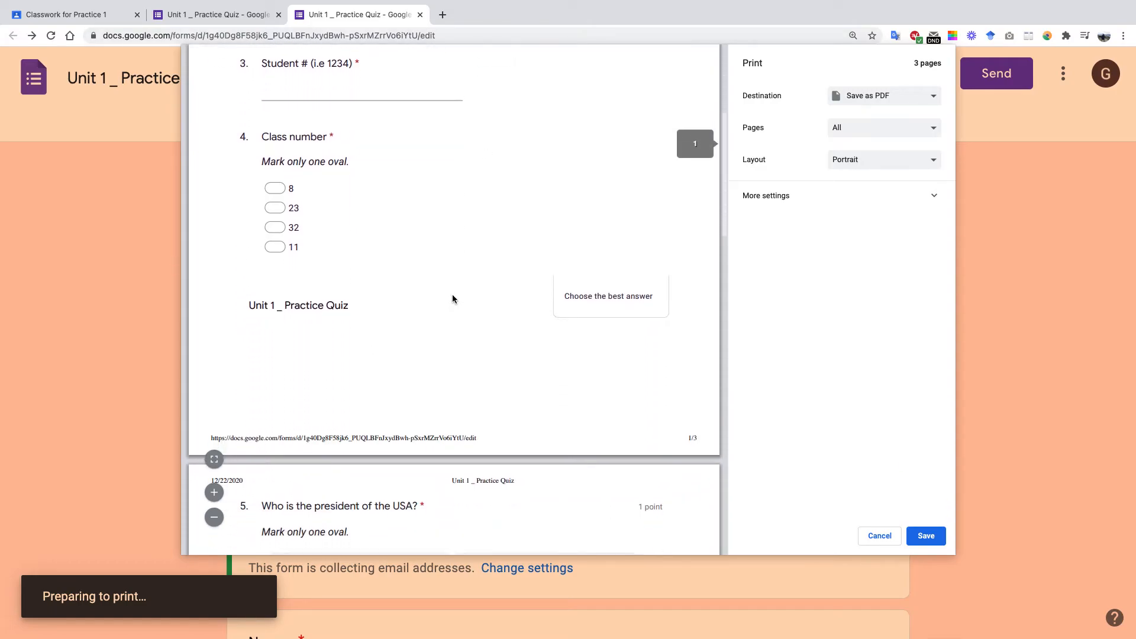
{"action": "scroll", "coordinate": [453, 299], "scroll_direction": "down", "scroll_amount": 5}
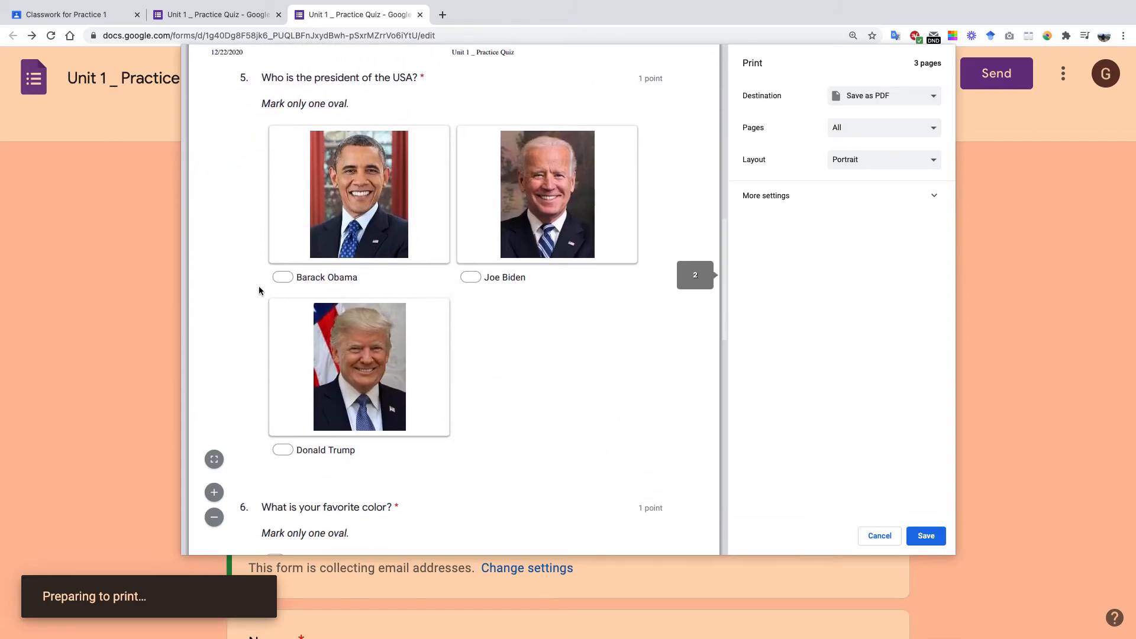
{"action": "scroll", "coordinate": [262, 273], "scroll_direction": "down", "scroll_amount": 5}
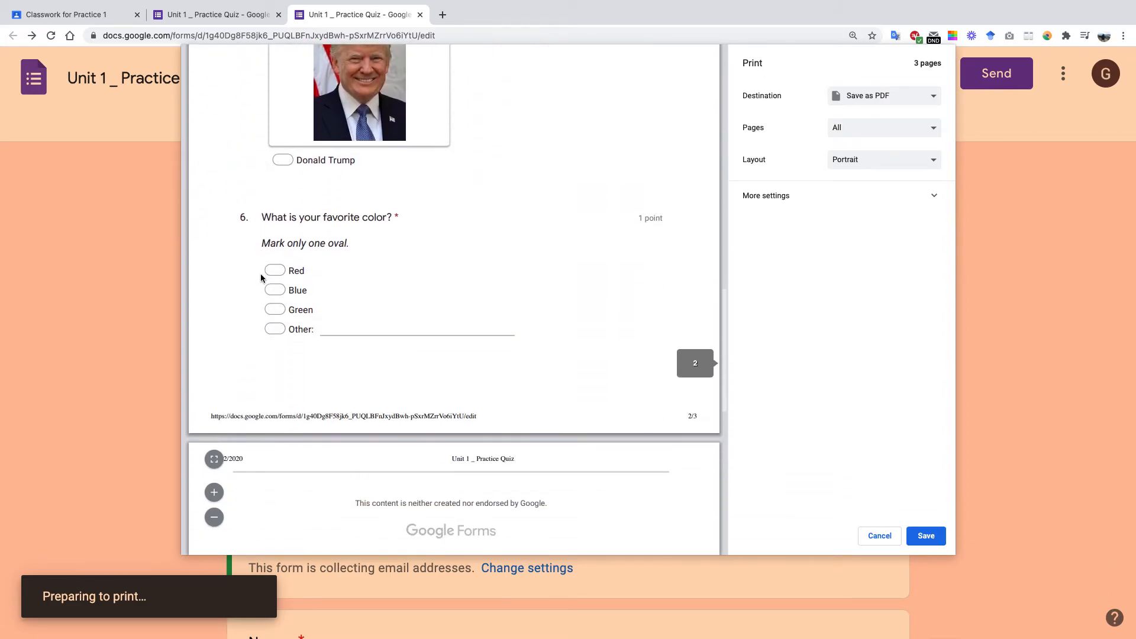
{"action": "scroll", "coordinate": [260, 278], "scroll_direction": "down", "scroll_amount": 1}
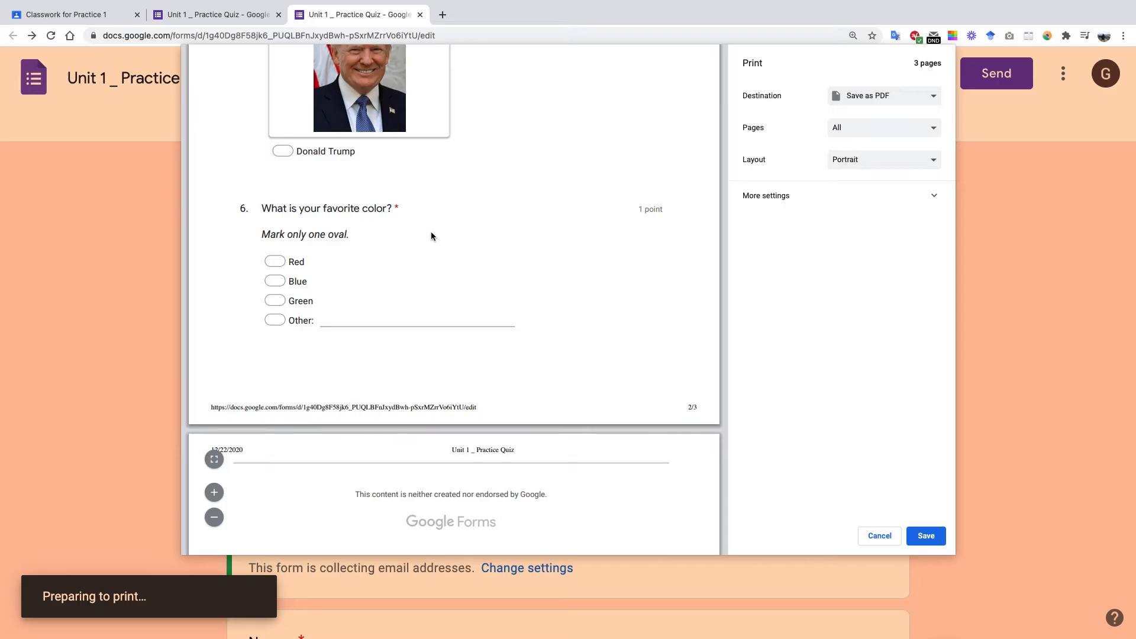
{"action": "scroll", "coordinate": [442, 246], "scroll_direction": "down", "scroll_amount": 5}
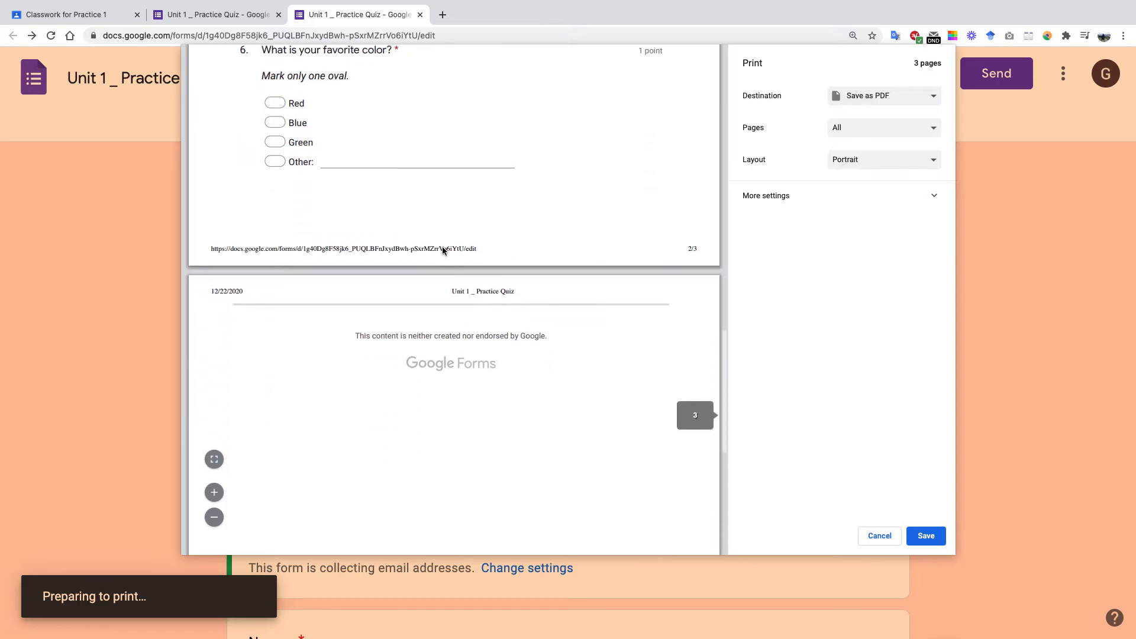
{"action": "scroll", "coordinate": [442, 245], "scroll_direction": "up", "scroll_amount": 10}
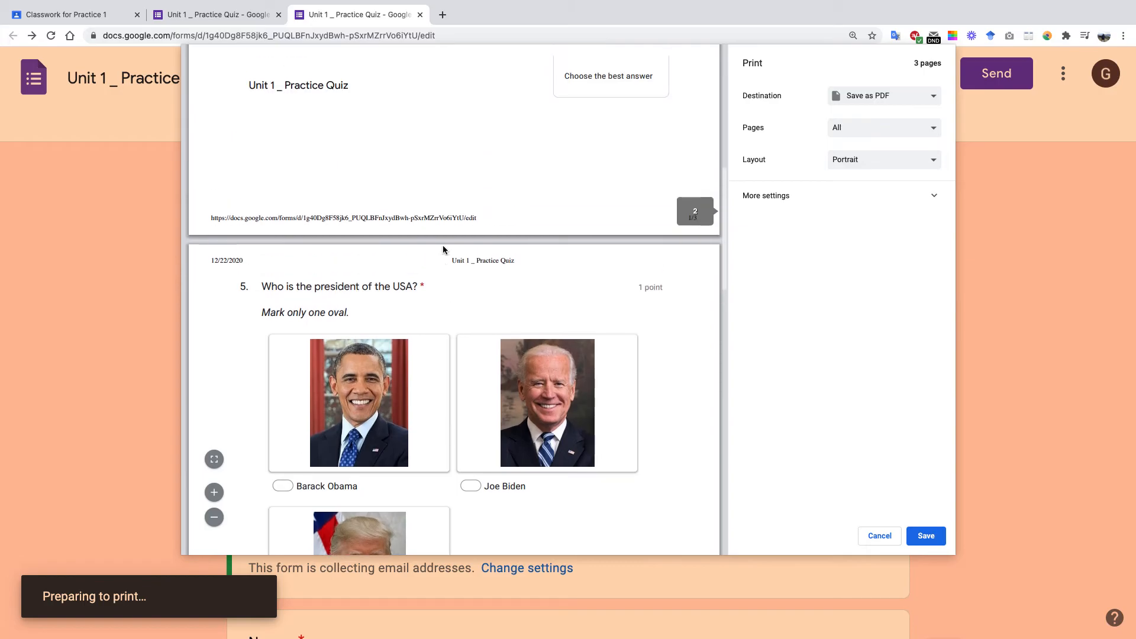
{"action": "scroll", "coordinate": [481, 277], "scroll_direction": "down", "scroll_amount": 1}
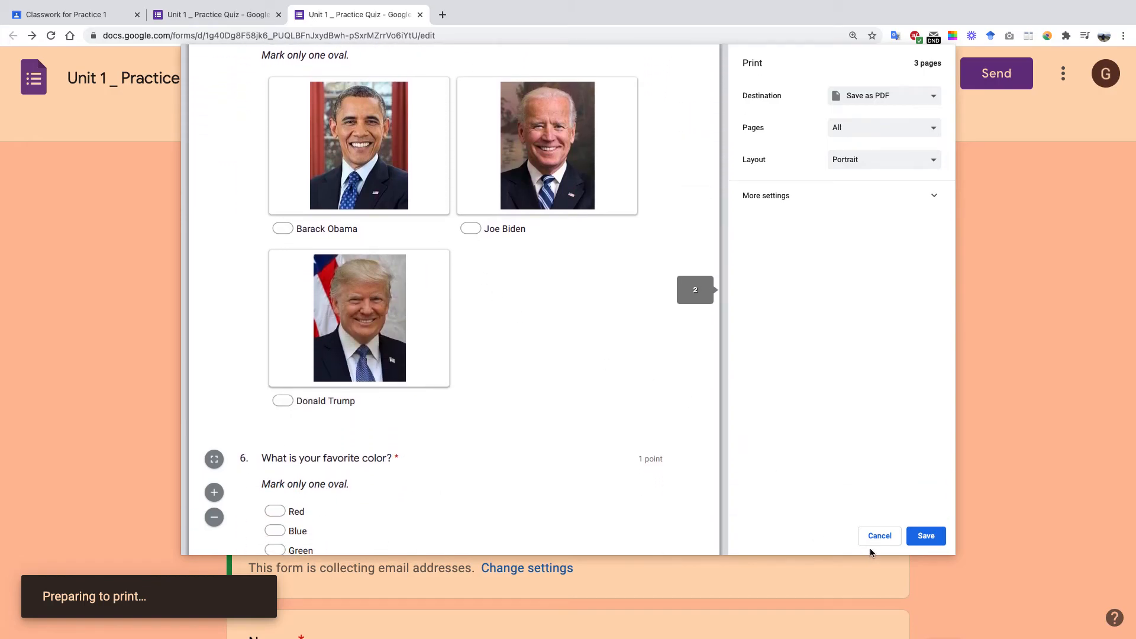
{"action": "left_click", "coordinate": [880, 536]}
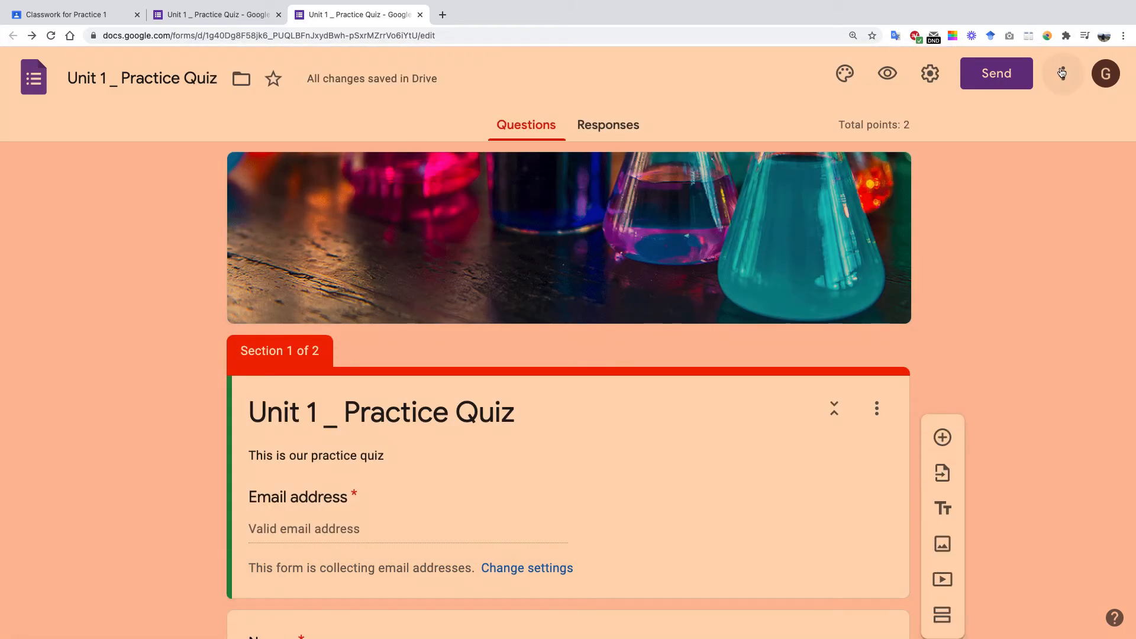
Open the Add collaborators dialog for the quiz and dismiss the link-sharing tip.
{"action": "left_click", "coordinate": [1065, 87]}
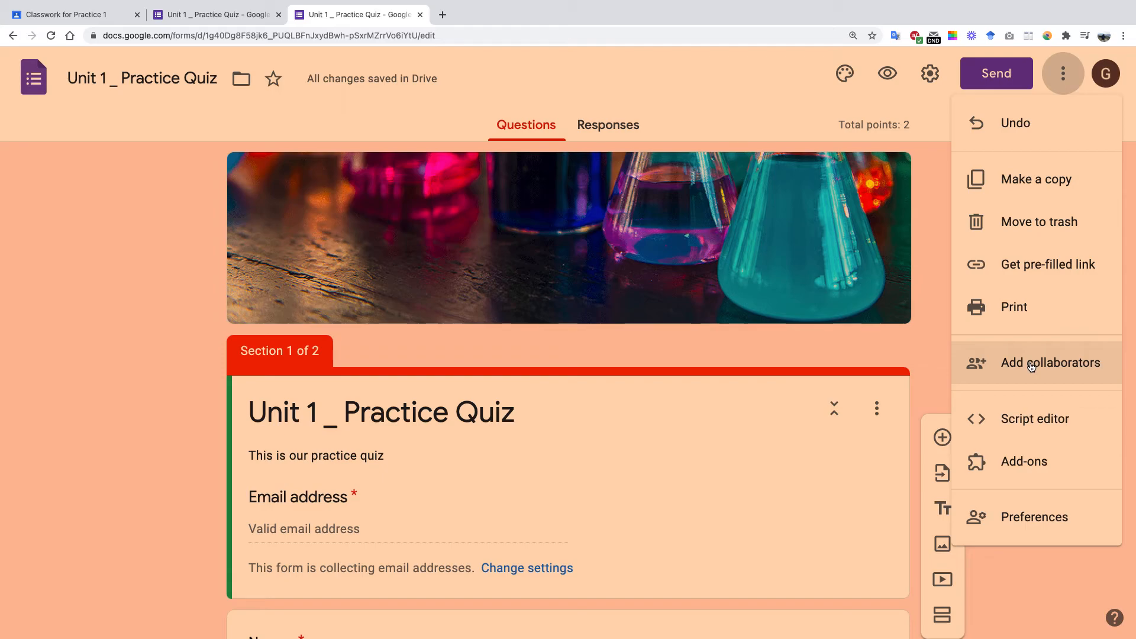
{"action": "left_click", "coordinate": [1031, 368]}
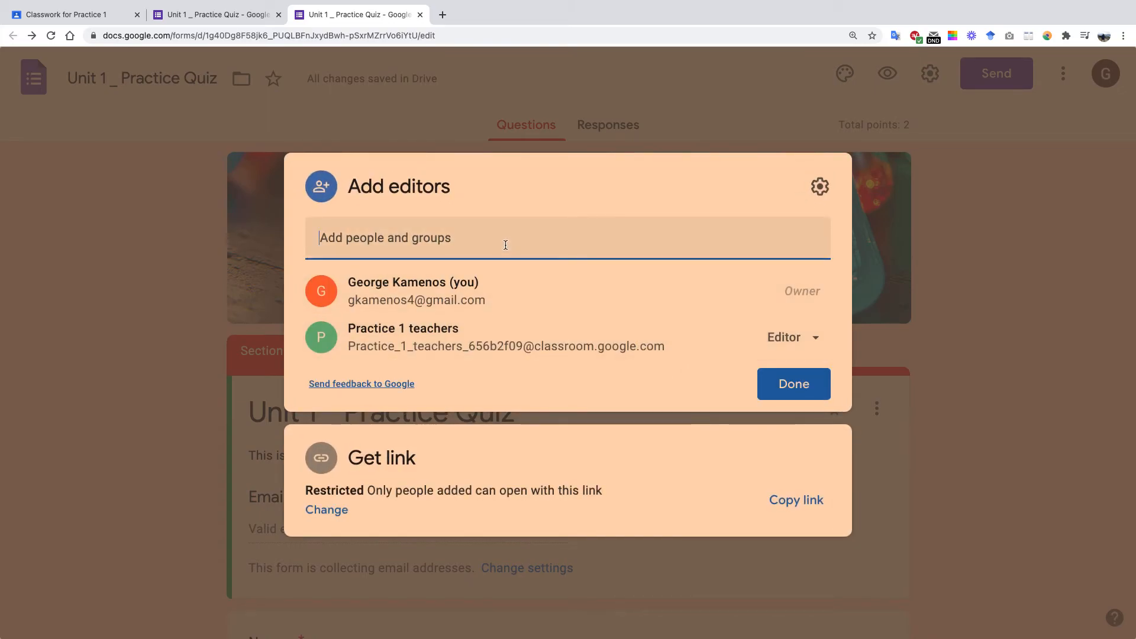
{"action": "left_click", "coordinate": [745, 428]}
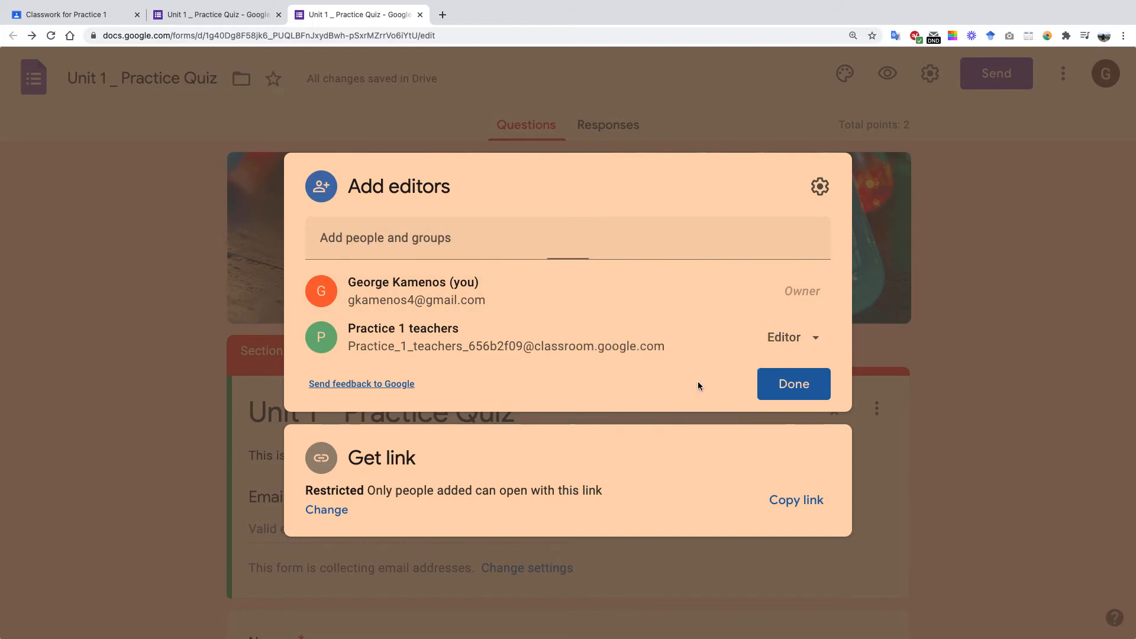
Add the collaborator's e-mail address with the Editor role, notification on.
{"action": "left_click", "coordinate": [529, 247]}
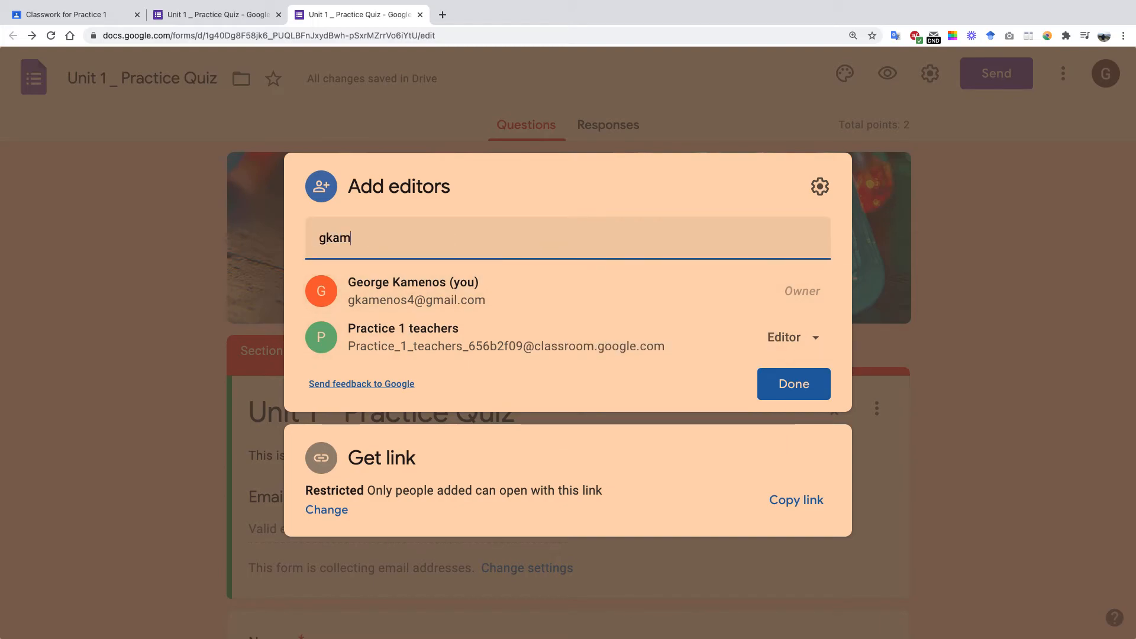
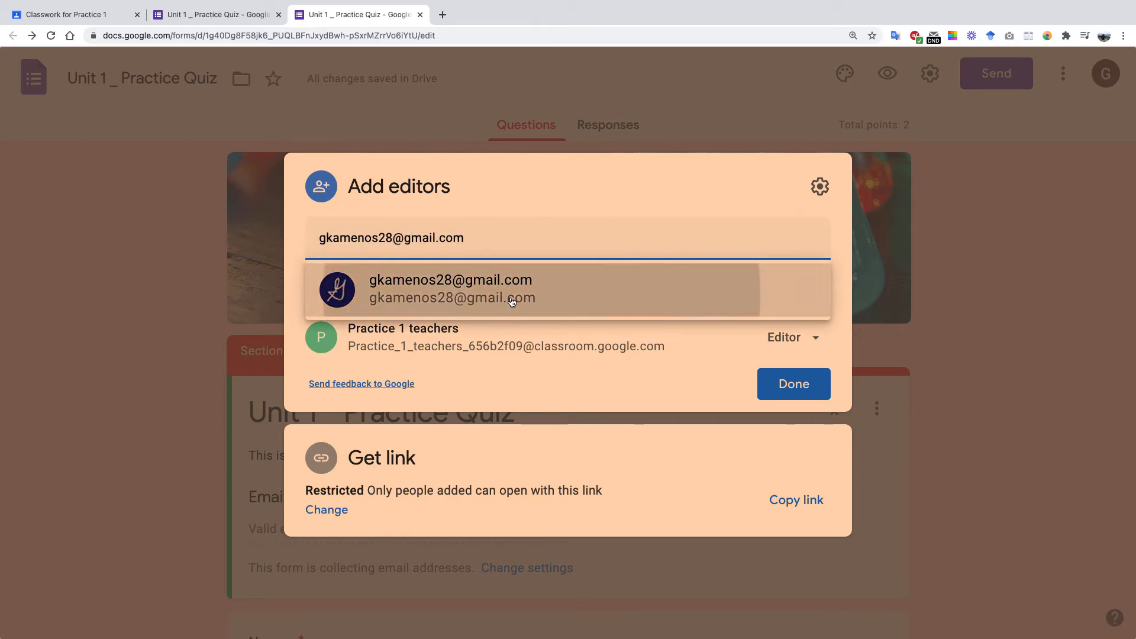
{"action": "left_click", "coordinate": [564, 300]}
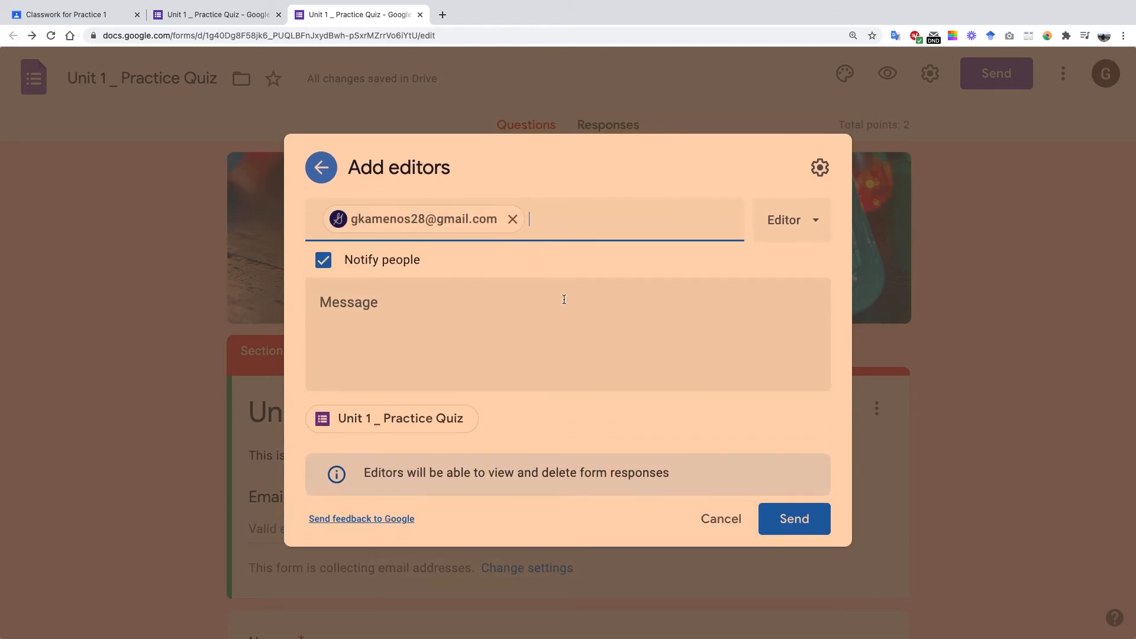
{"action": "left_click", "coordinate": [816, 219]}
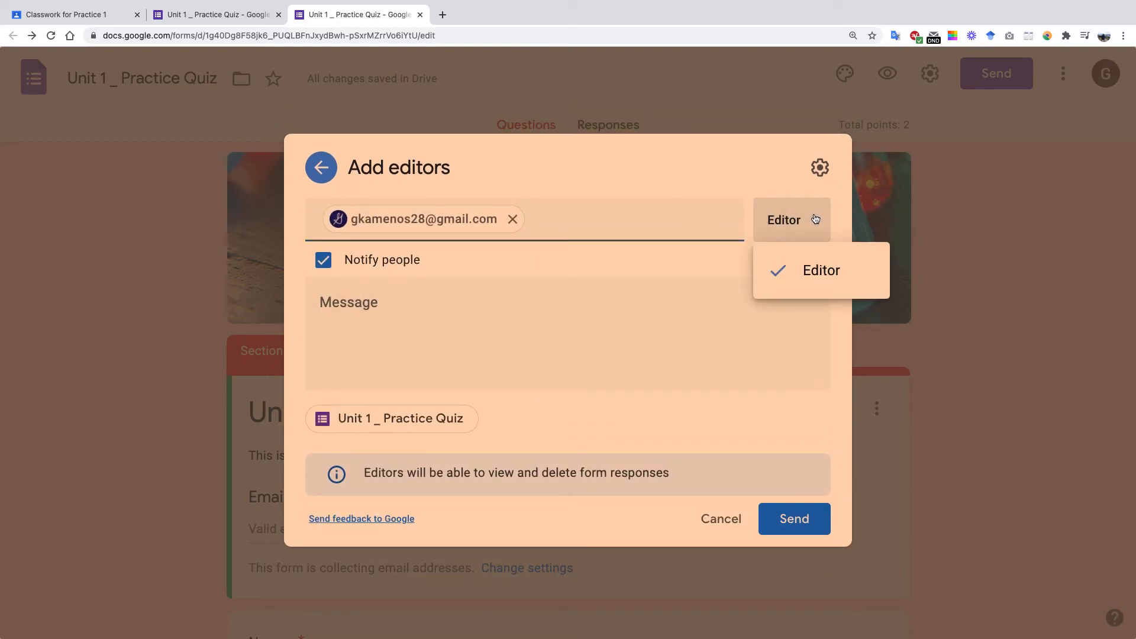
{"action": "left_click", "coordinate": [813, 215]}
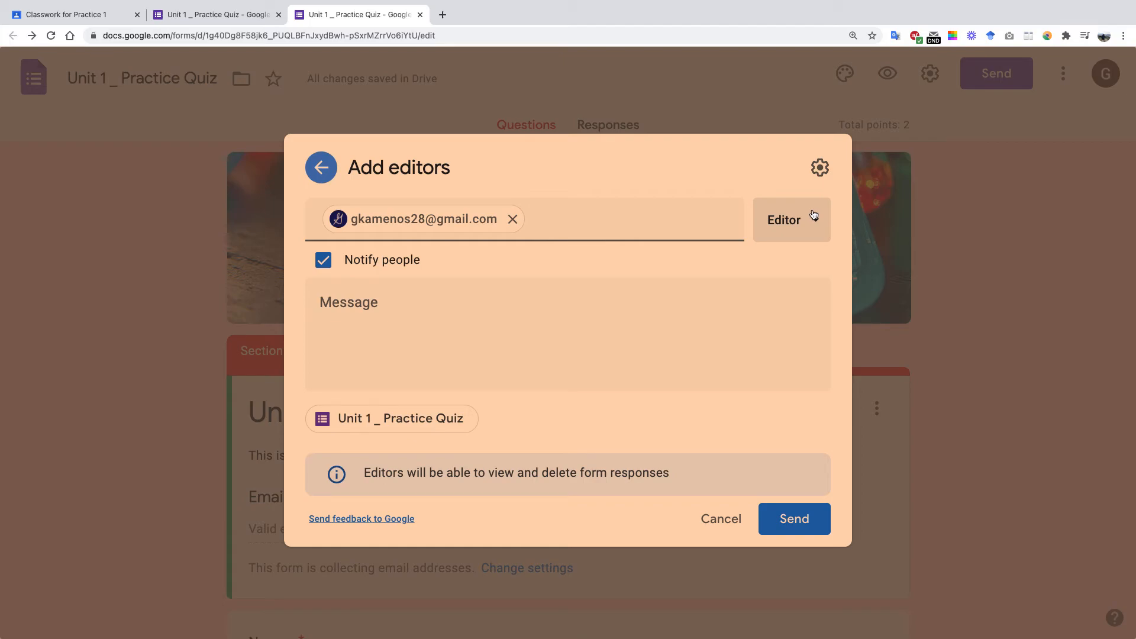
{"action": "left_click", "coordinate": [586, 349]}
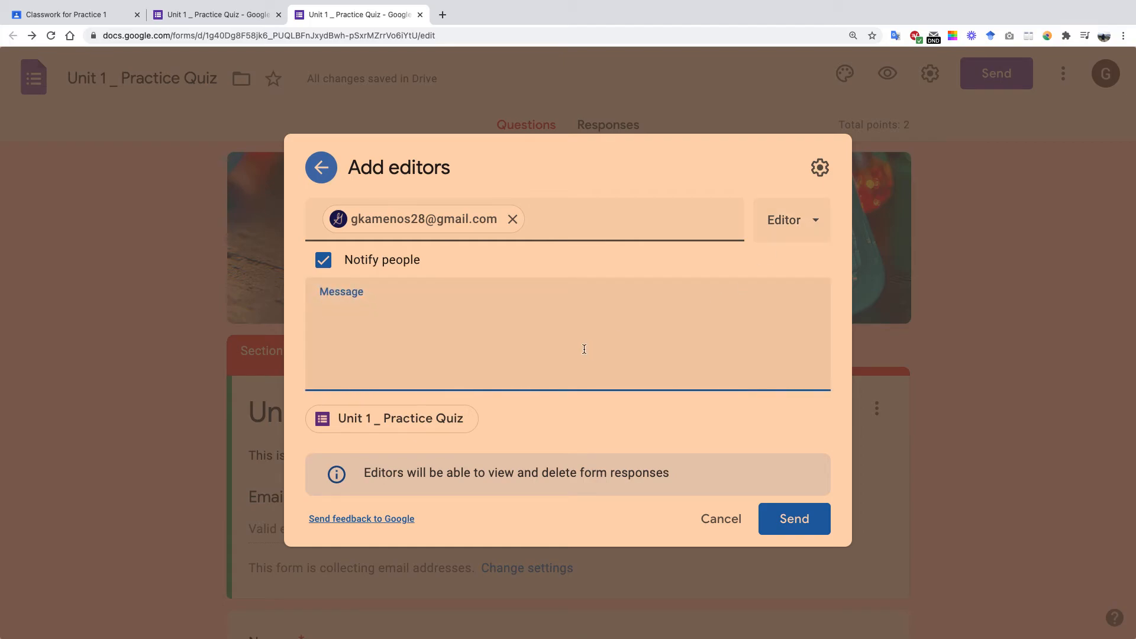
Send the editor invitation with the message 'Hello, please help me with this quiz. Thank you'.
{"action": "type", "text": "Hello, please help me with th"}
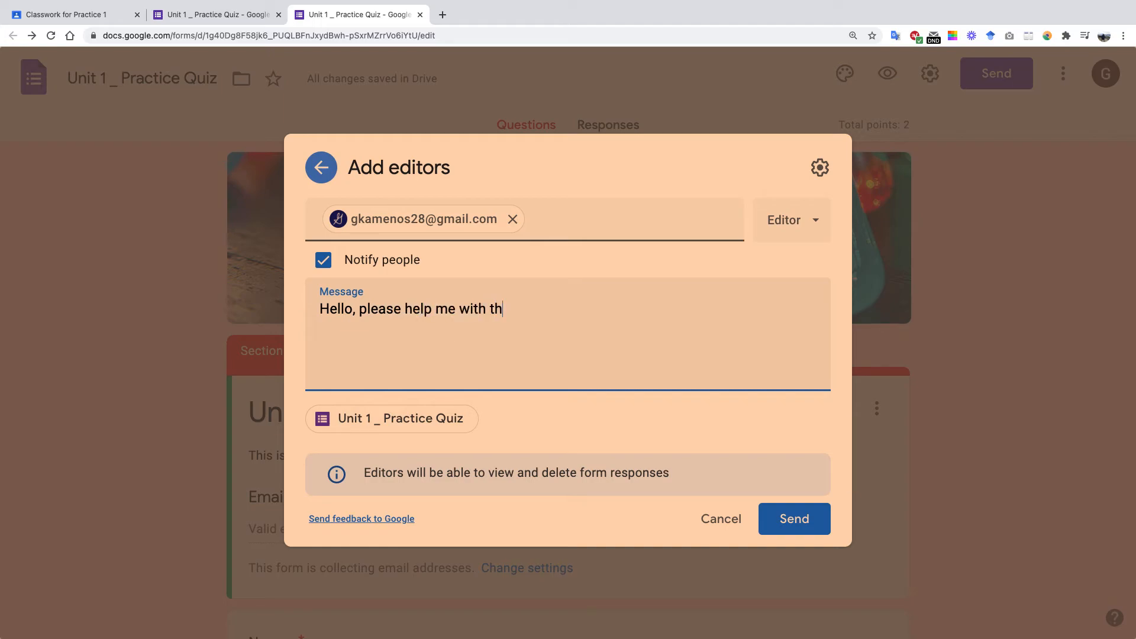
{"action": "type", "text": "is quiz.  Thank you"}
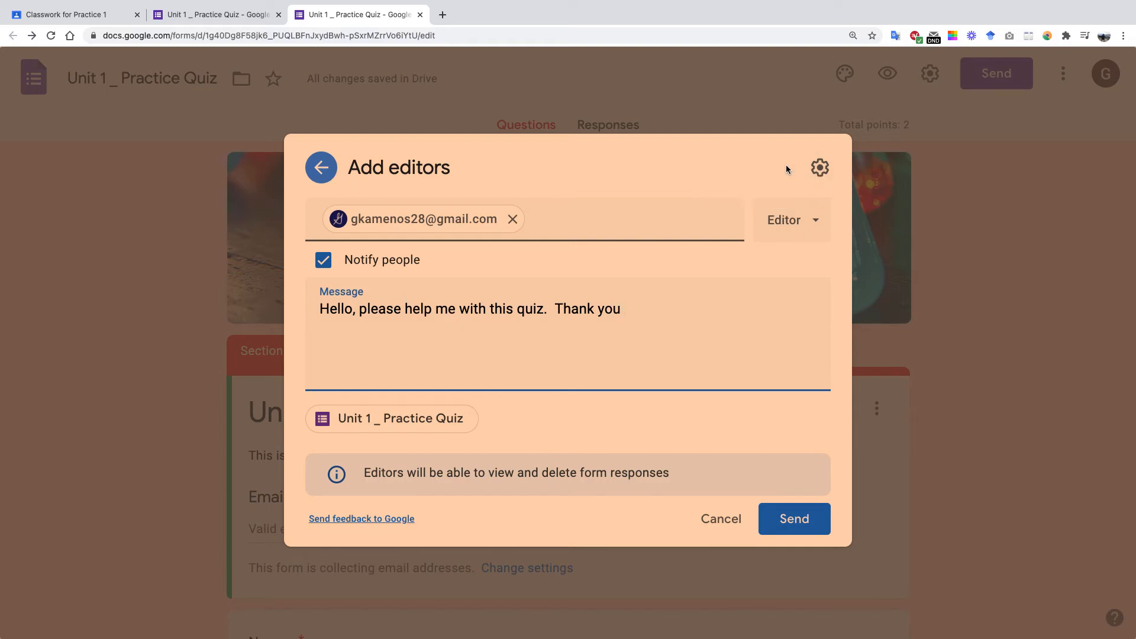
{"action": "left_click", "coordinate": [820, 169]}
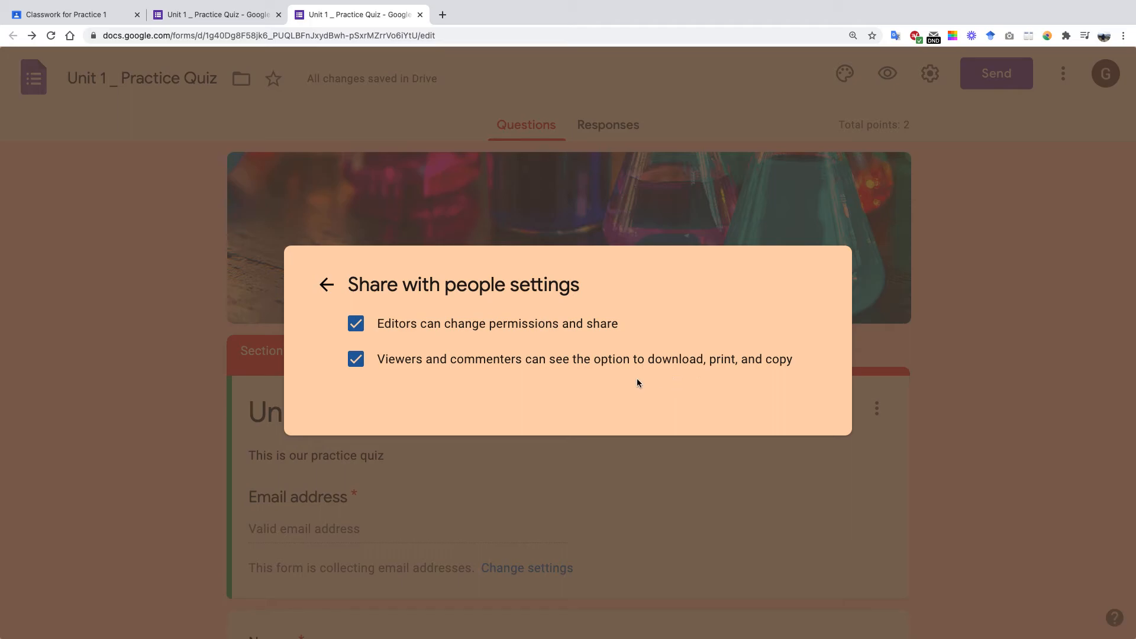
{"action": "left_click", "coordinate": [327, 285]}
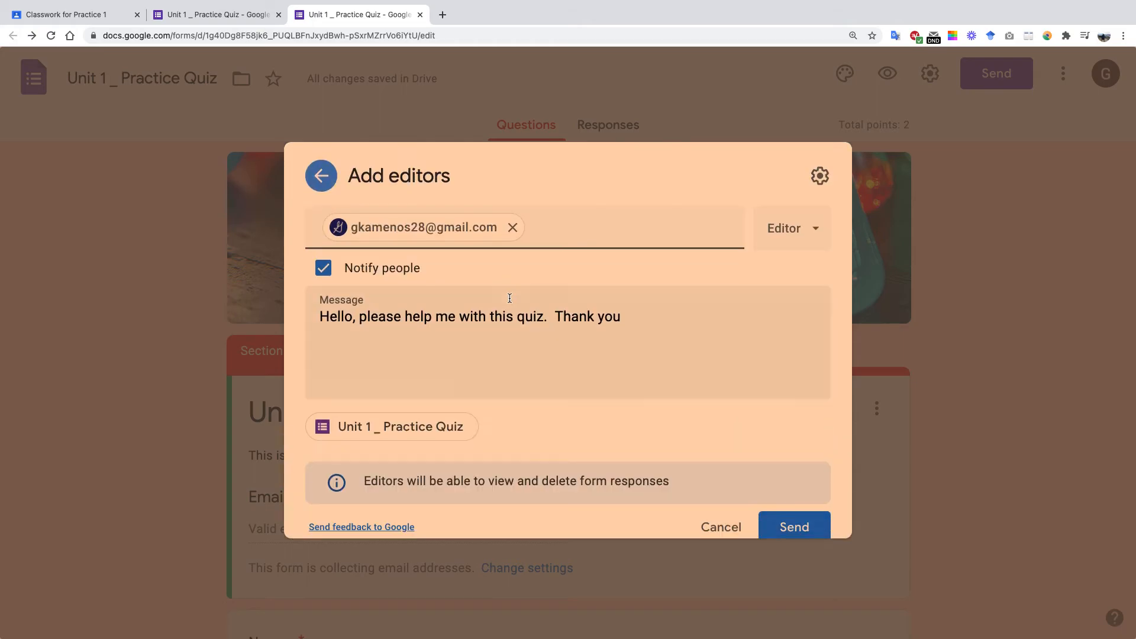
{"action": "left_click", "coordinate": [797, 520]}
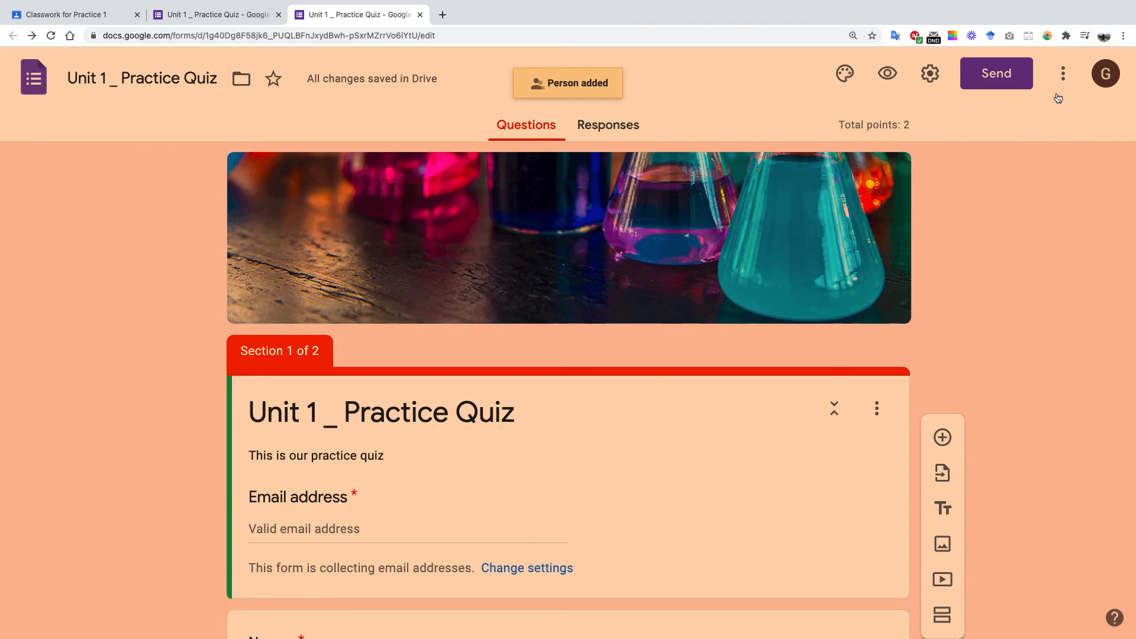
Open the three-dot More menu of the quiz editor.
{"action": "left_click", "coordinate": [1064, 73]}
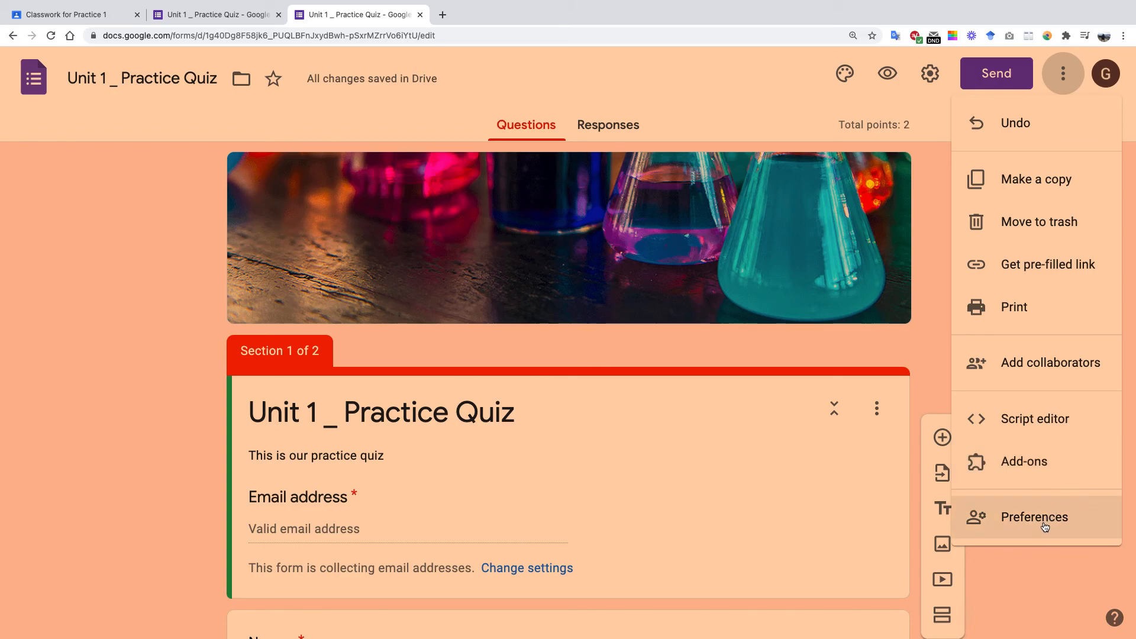
{"action": "left_click", "coordinate": [1044, 462]}
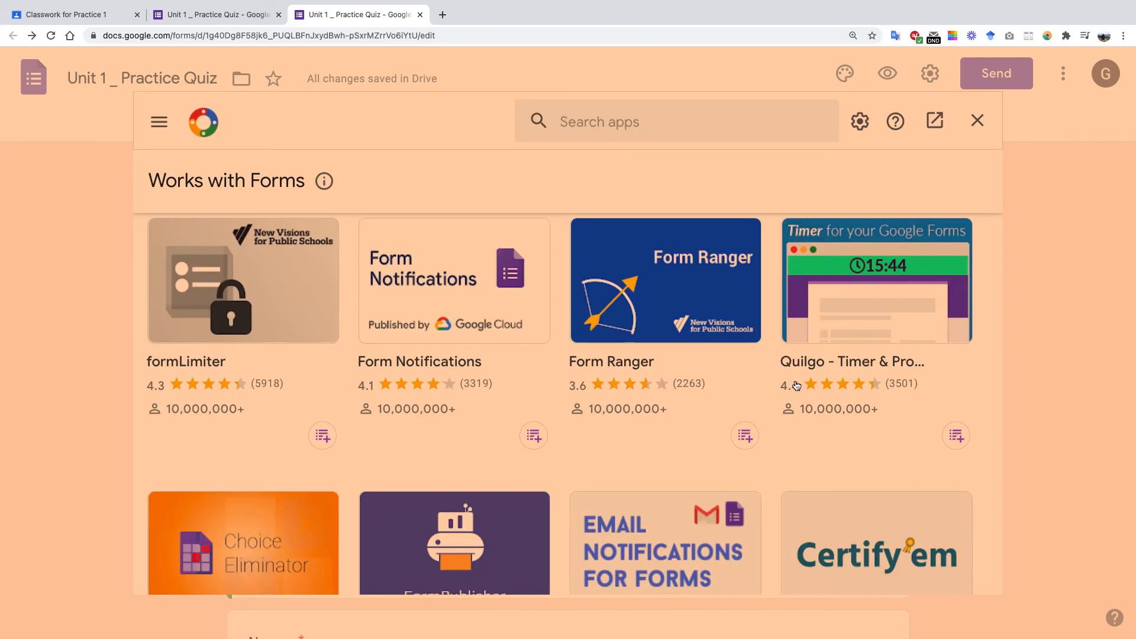
{"action": "left_click", "coordinate": [978, 122]}
{"action": "left_click", "coordinate": [1063, 76]}
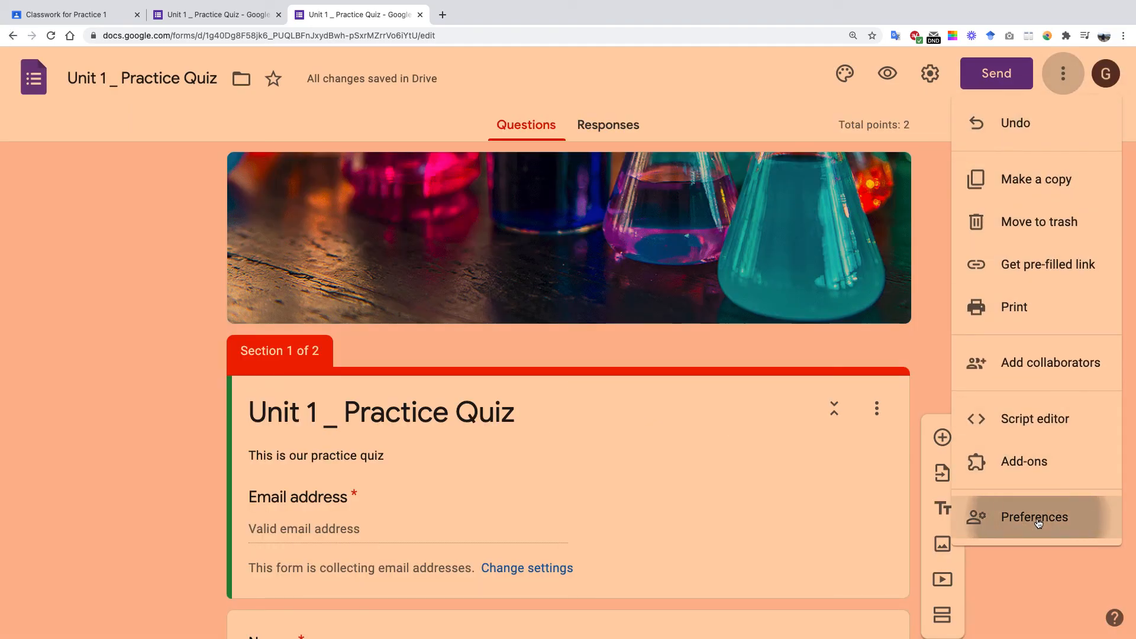
Review the Preferences default settings for new forms and questions, then cancel unsaved.
{"action": "left_click", "coordinate": [1039, 524]}
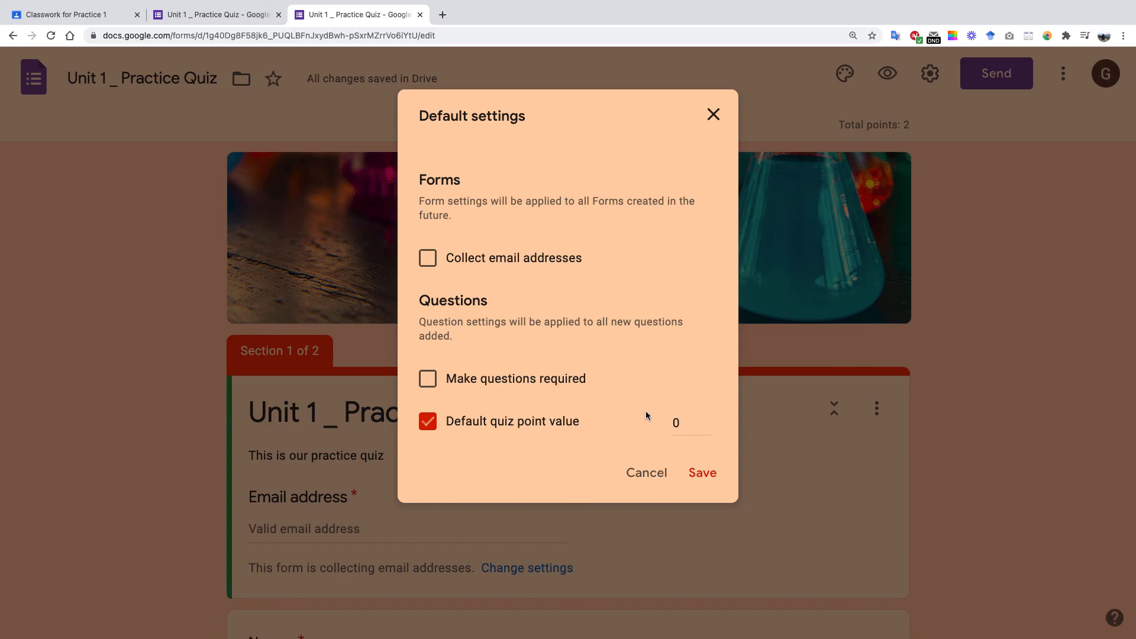
{"action": "left_click", "coordinate": [651, 479]}
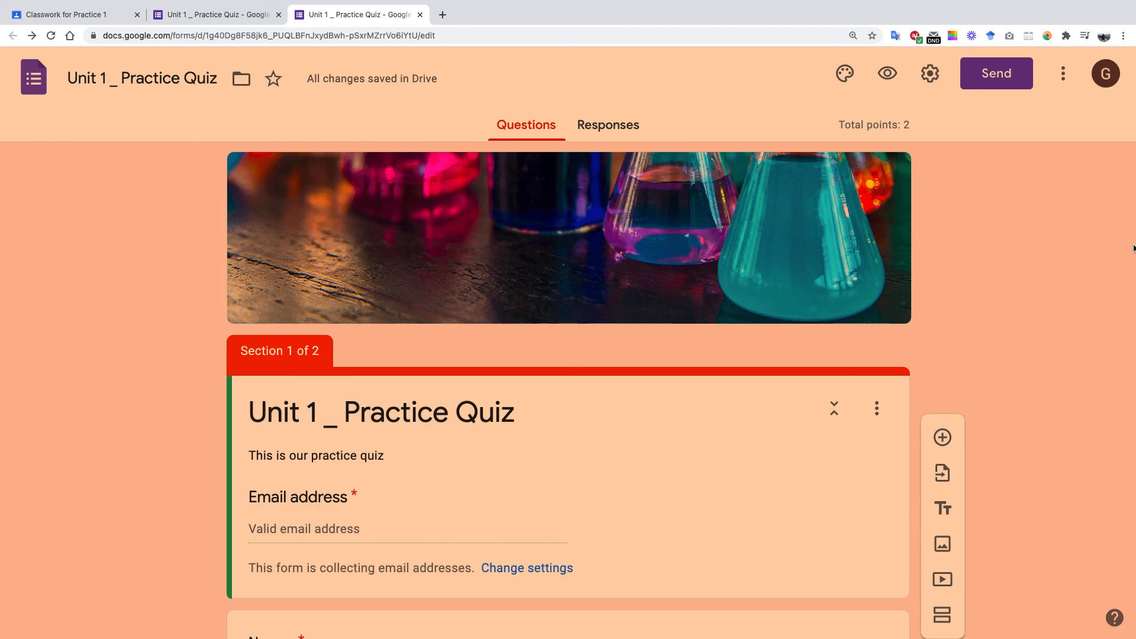